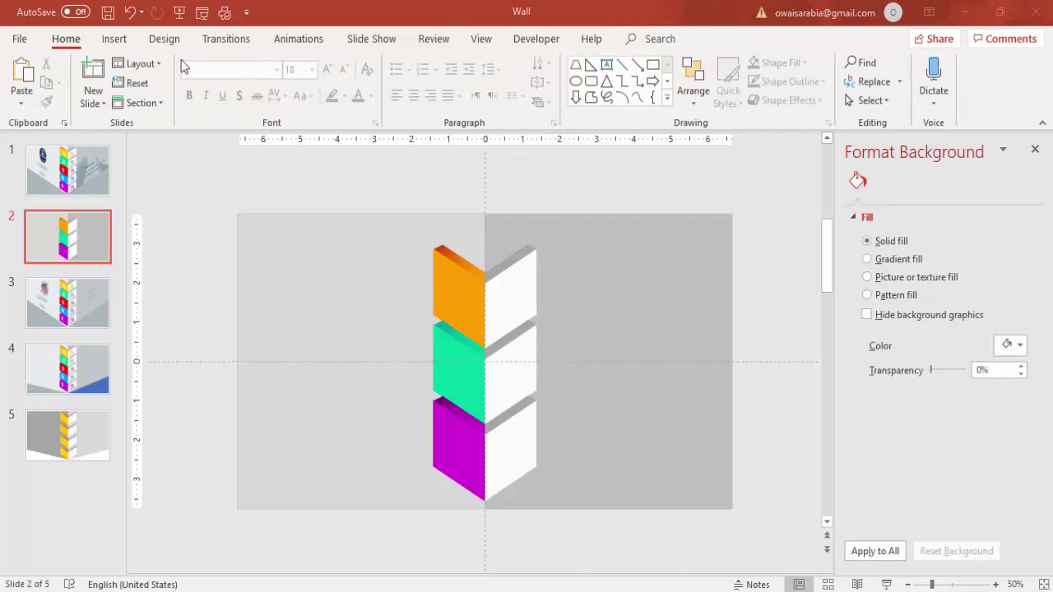
Show the Insert ribbon commands for adding content to slide 2.
{"action": "left_click", "coordinate": [115, 40]}
Draw a text box left of the blocks and enter the OPTION label.
{"action": "left_click", "coordinate": [615, 70]}
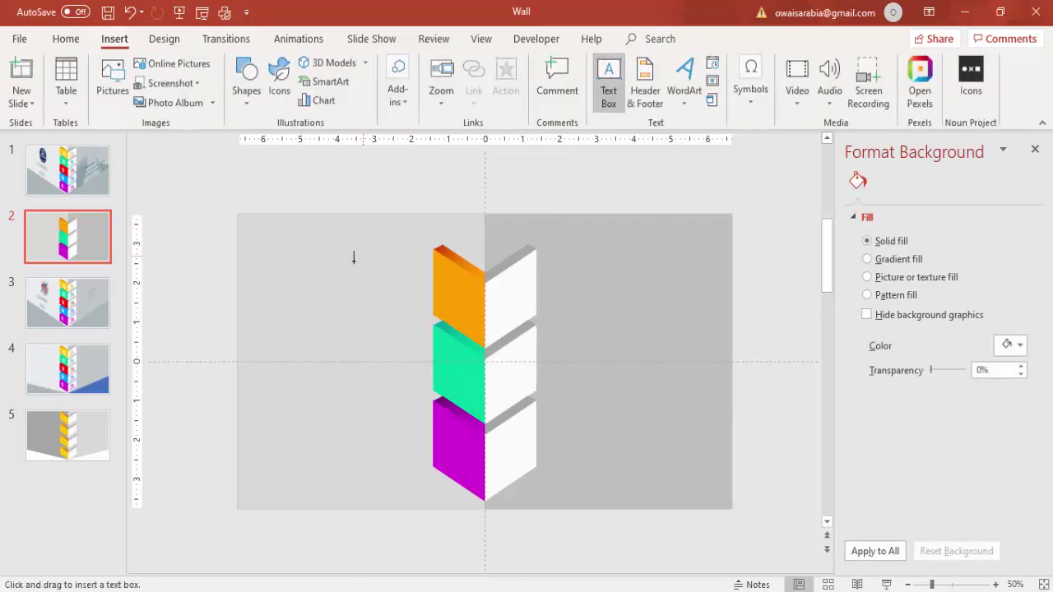
{"action": "left_click_drag", "start_coordinate": [329, 265], "coordinate": [400, 294]}
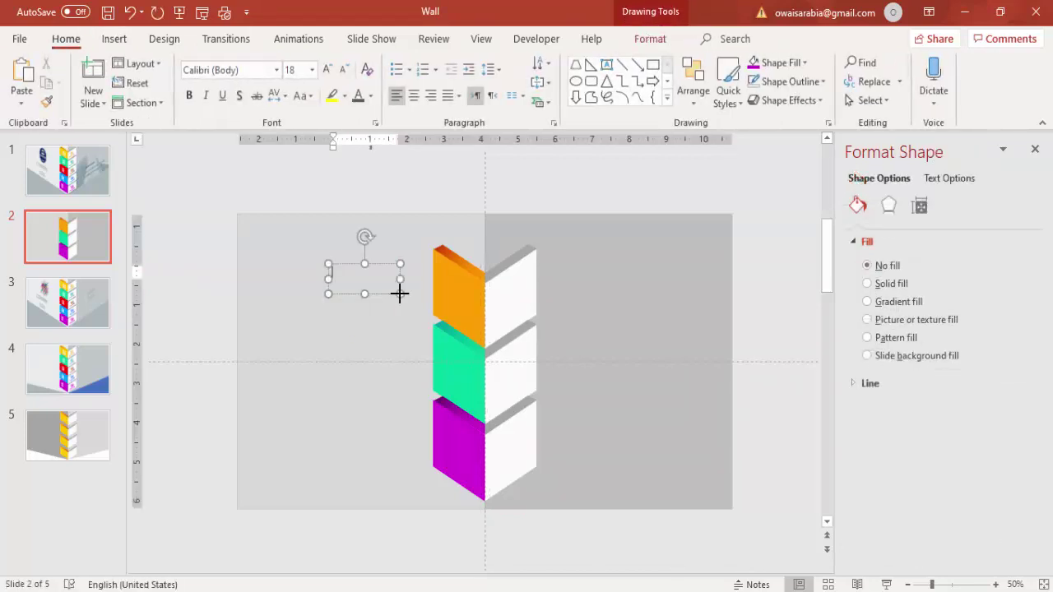
{"action": "type", "text": "OPTION 01"}
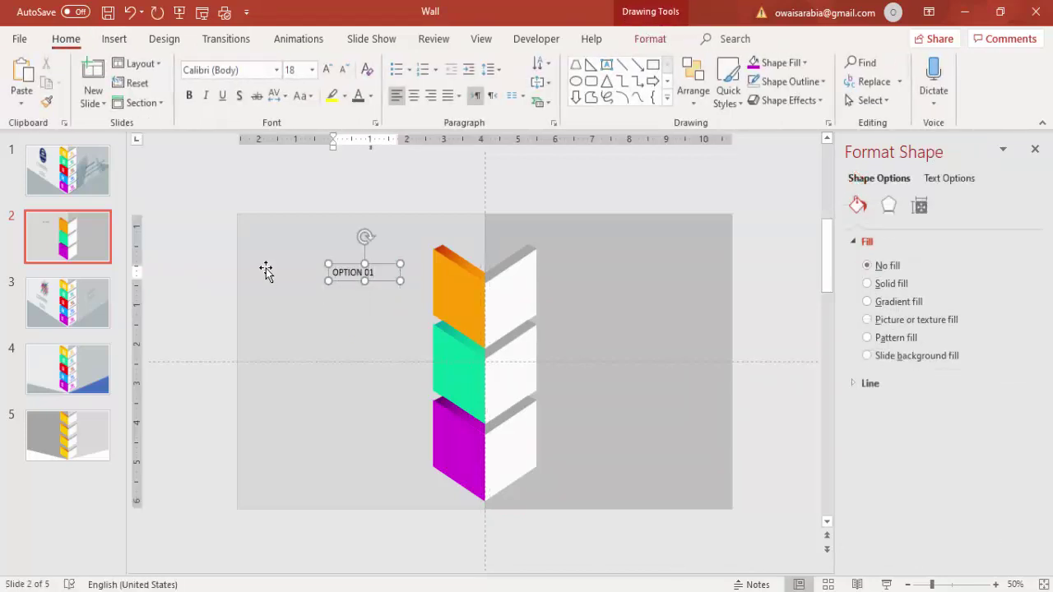
Make the label 36 pt, centred and white, and move it onto the orange block.
{"action": "left_click", "coordinate": [377, 266]}
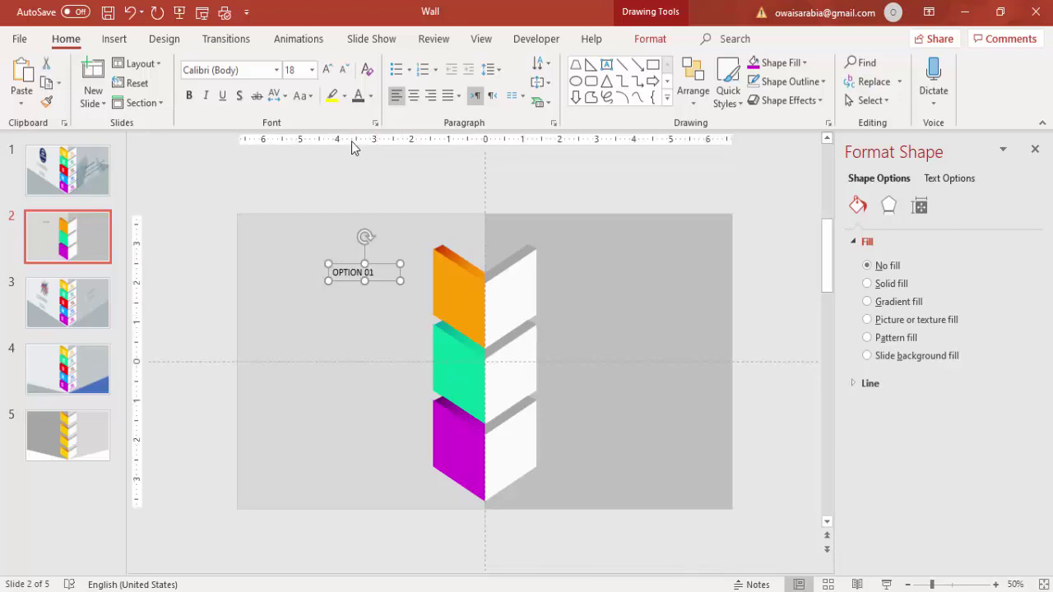
{"action": "left_click", "coordinate": [326, 71]}
{"action": "left_click", "coordinate": [326, 71]}
{"action": "left_click", "coordinate": [326, 70]}
{"action": "left_click", "coordinate": [326, 71]}
{"action": "left_click", "coordinate": [326, 71]}
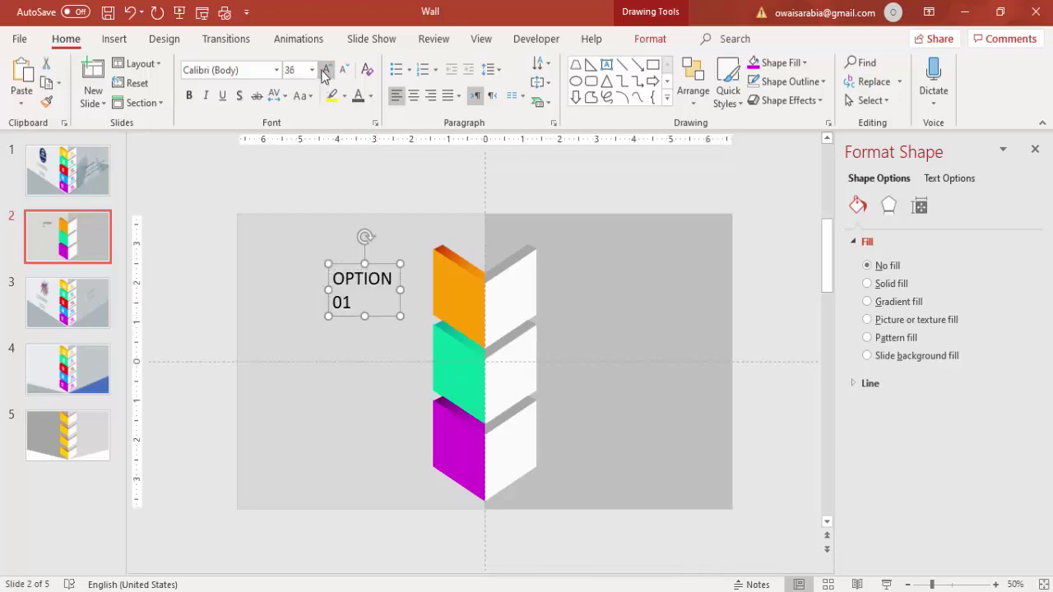
{"action": "left_click", "coordinate": [412, 98]}
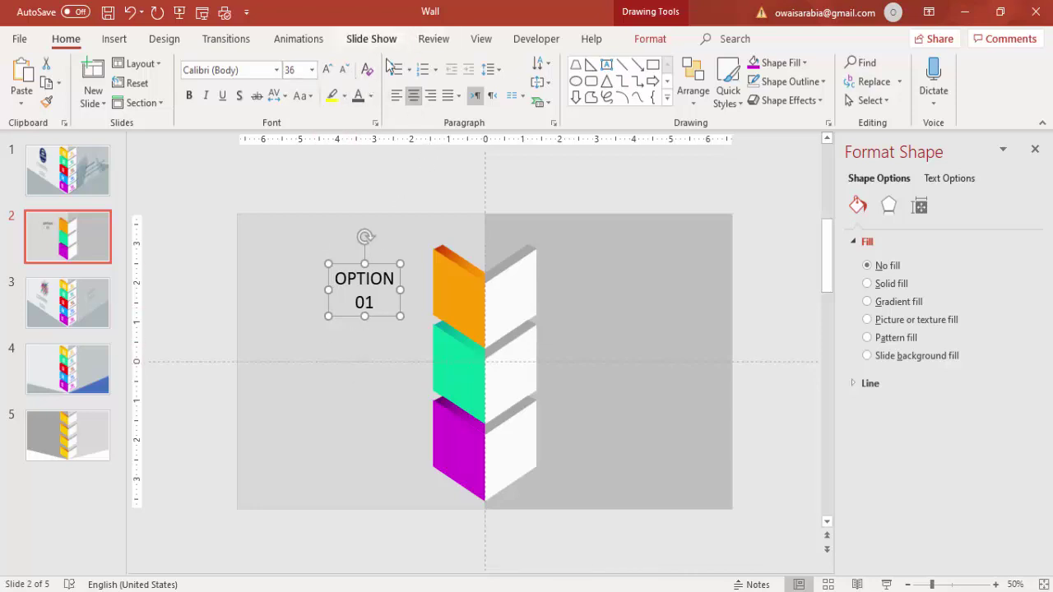
{"action": "left_click", "coordinate": [371, 97]}
{"action": "left_click", "coordinate": [358, 126]}
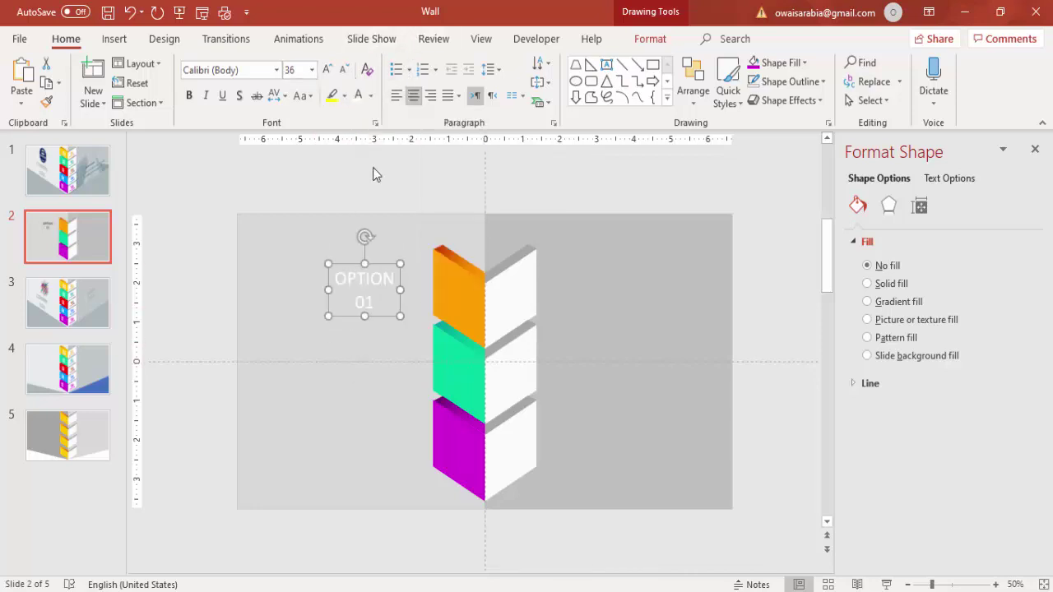
{"action": "left_click_drag", "start_coordinate": [381, 267], "coordinate": [475, 276]}
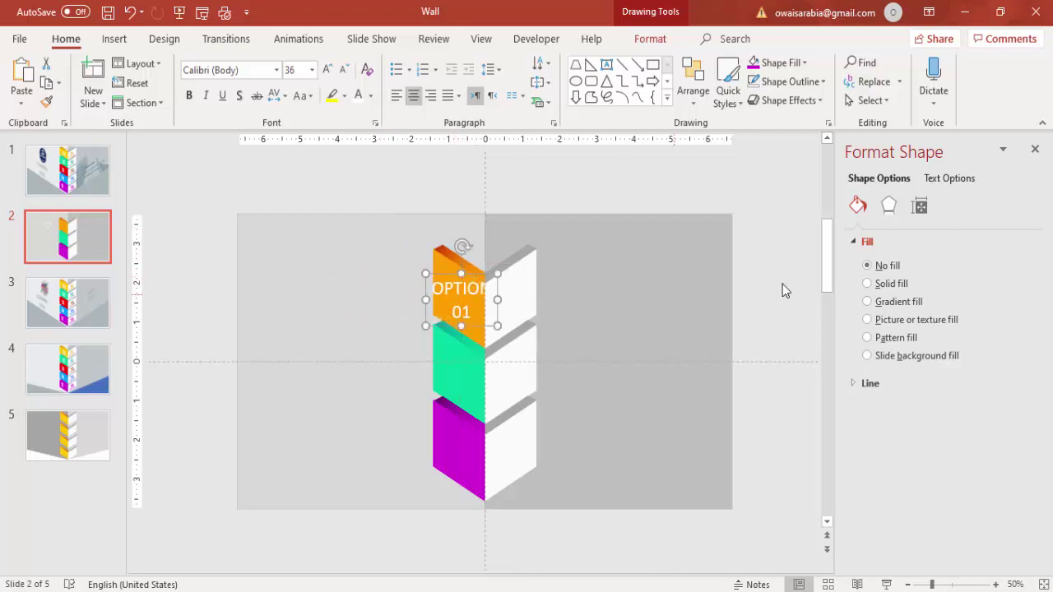
Apply the Off Axis 1: Left 3-D rotation to the OPTION 01 label text.
{"action": "left_click", "coordinate": [949, 178]}
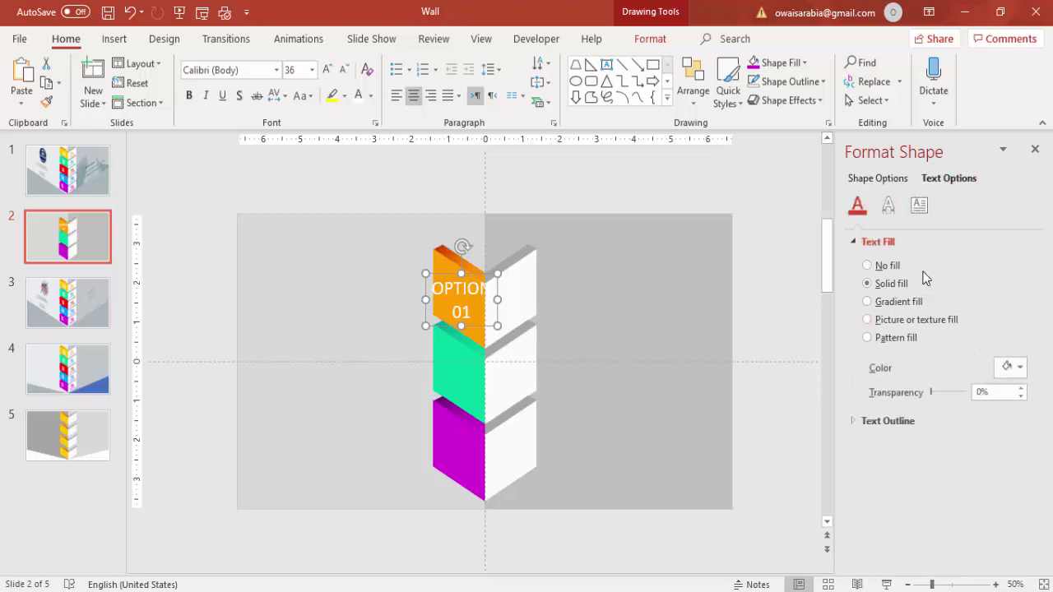
{"action": "left_click", "coordinate": [890, 206]}
{"action": "left_click", "coordinate": [998, 377]}
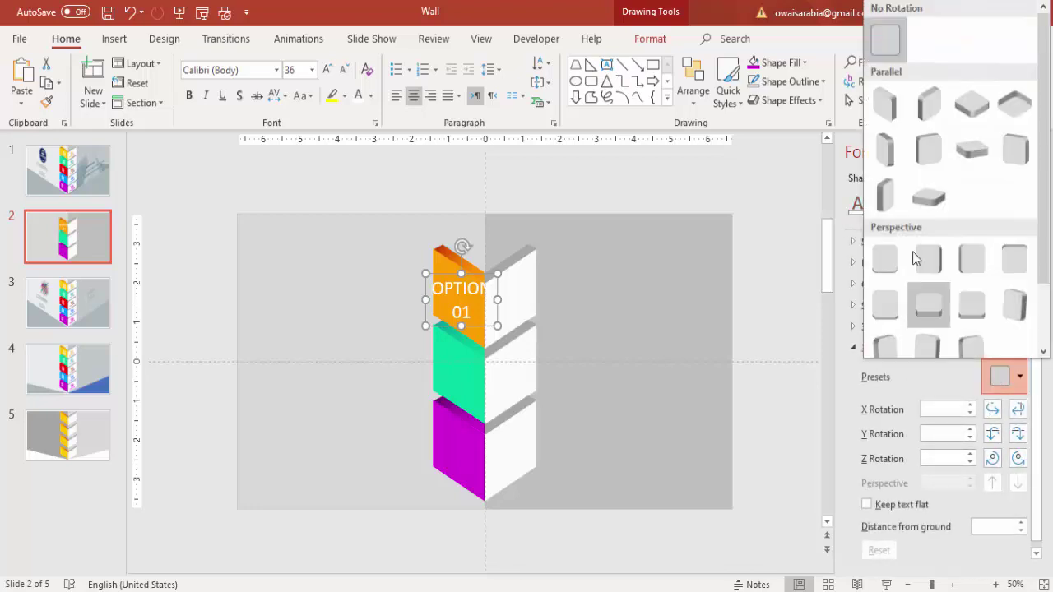
{"action": "left_click", "coordinate": [893, 151]}
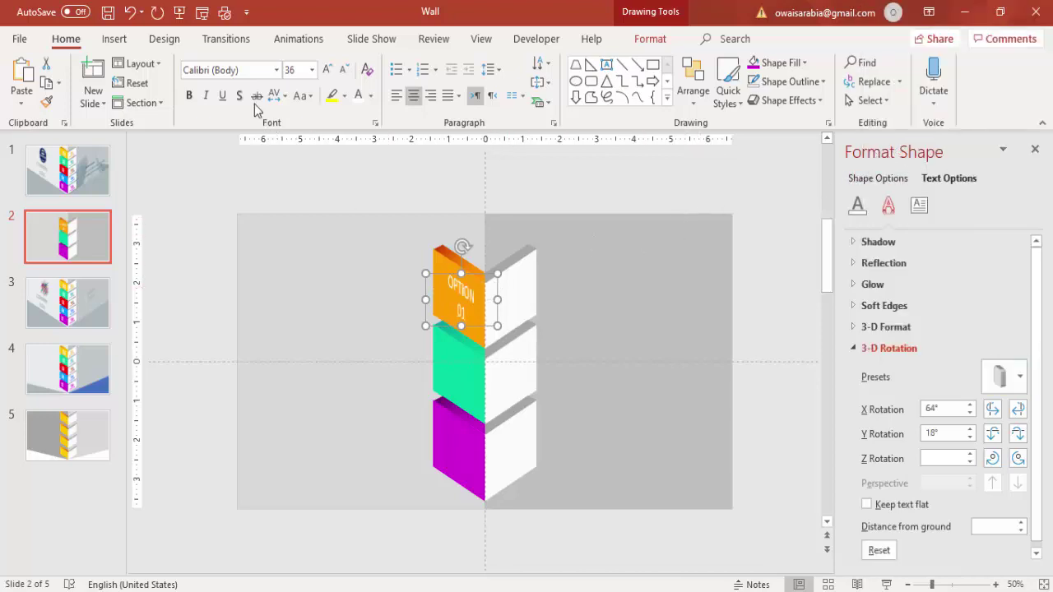
Bold the label, align it on the orange face, and copy it onto the teal block.
{"action": "left_click", "coordinate": [188, 95]}
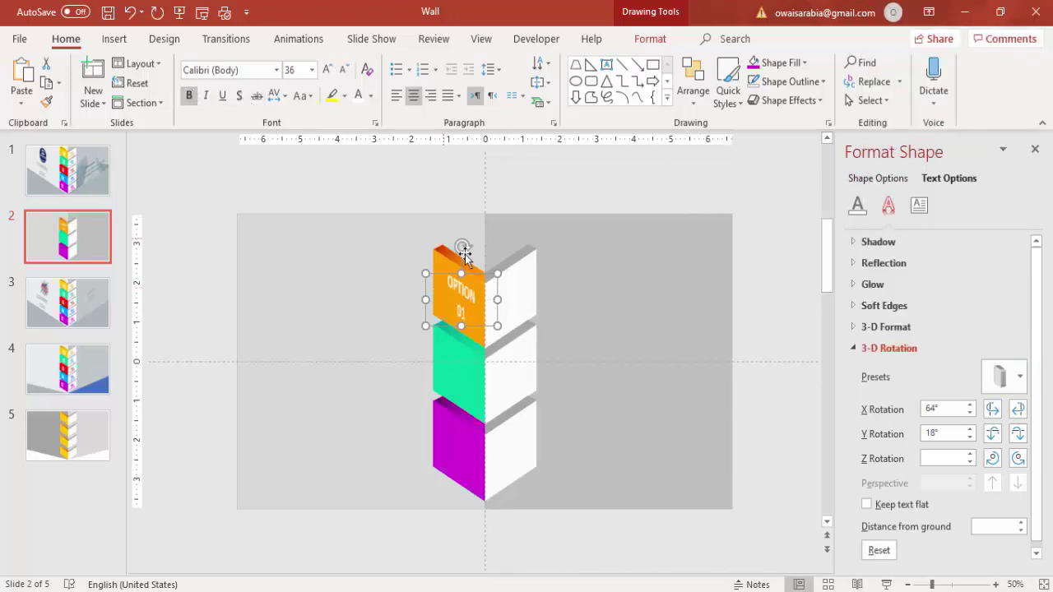
{"action": "left_click_drag", "start_coordinate": [465, 257], "coordinate": [471, 263]}
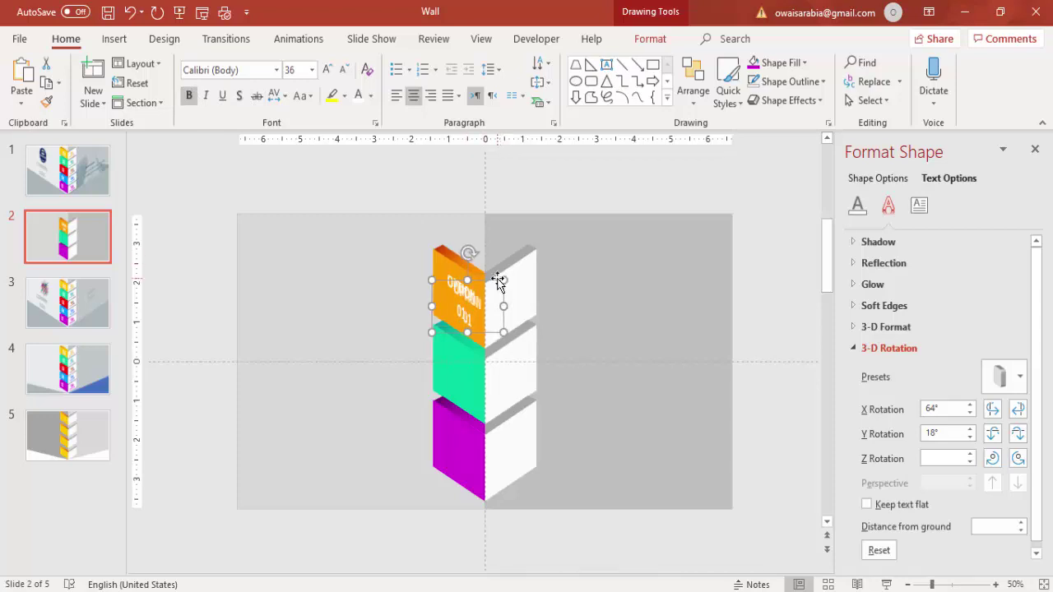
{"action": "left_click_drag", "start_coordinate": [499, 281], "coordinate": [491, 352]}
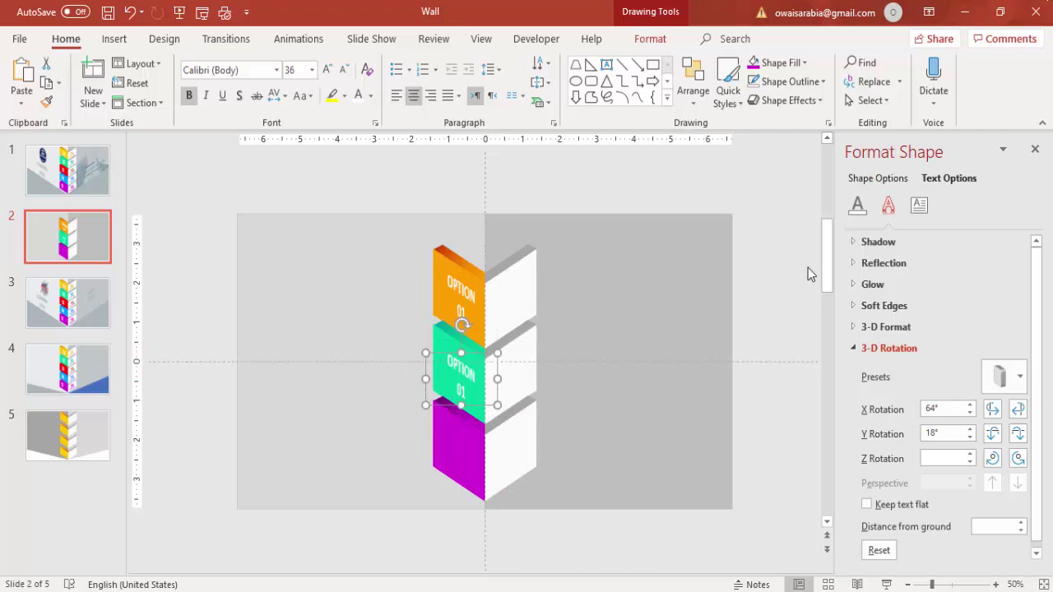
Duplicate the label onto the purple block and renumber the teal and purple labels 02 and 03.
{"action": "key", "text": "ctrl+d"}
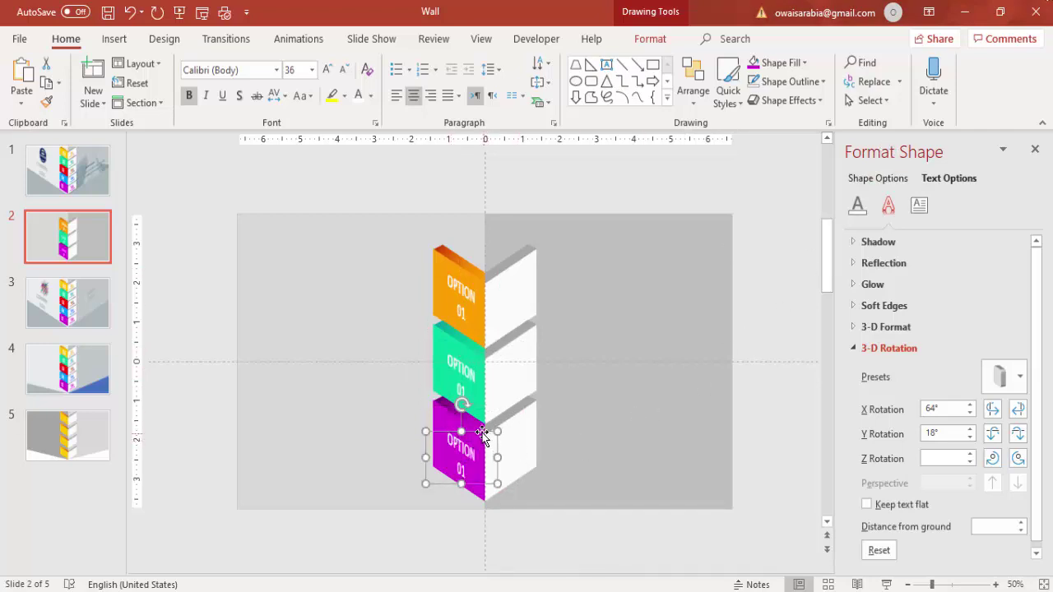
{"action": "left_click_drag", "start_coordinate": [482, 434], "coordinate": [477, 428]}
{"action": "left_click", "coordinate": [470, 392]}
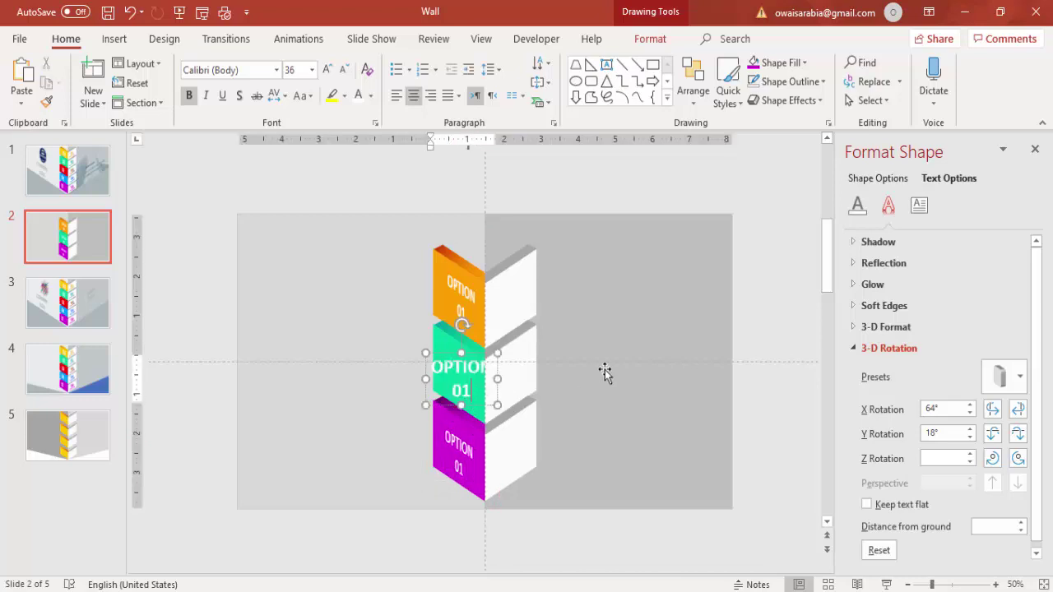
{"action": "key", "text": "BackSpace"}
{"action": "type", "text": "2"}
{"action": "left_click", "coordinate": [471, 465]}
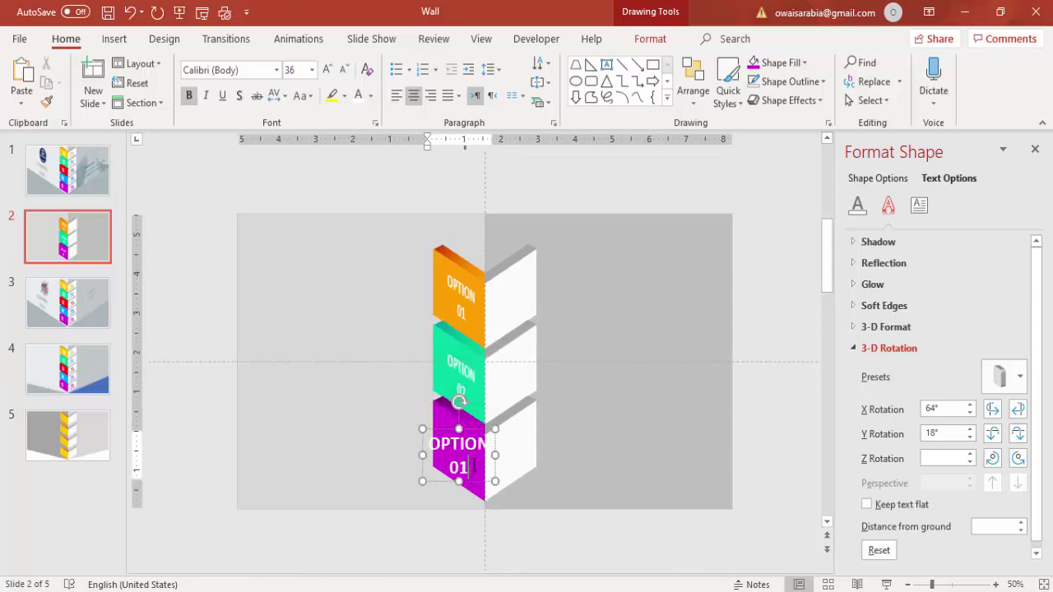
{"action": "type", "text": "3"}
{"action": "left_click", "coordinate": [458, 218]}
Copy the orange OPTION 01 label onto the orange block's white side face.
{"action": "left_click", "coordinate": [465, 291]}
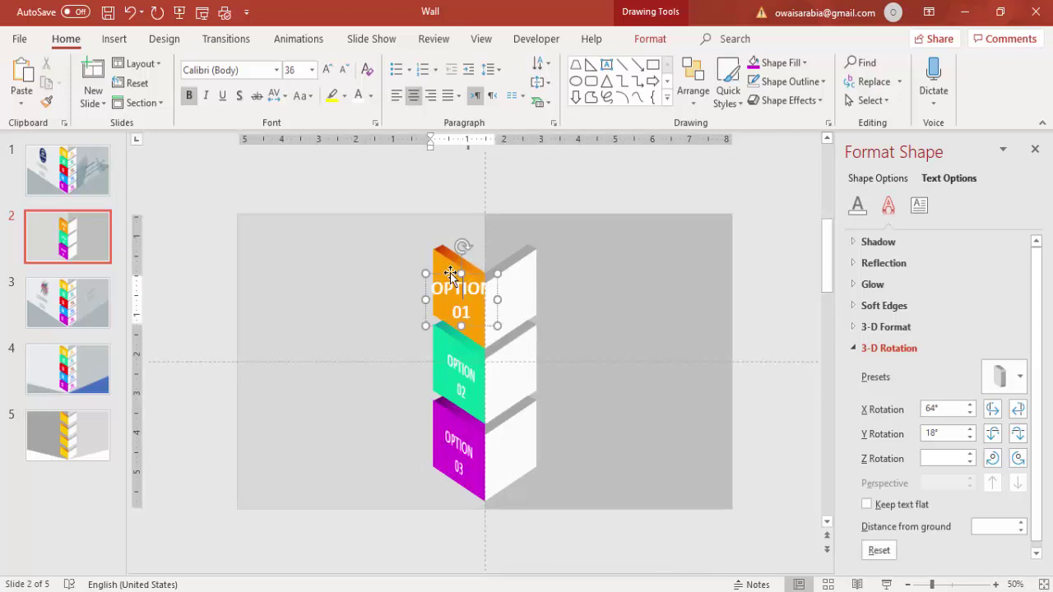
{"action": "left_click", "coordinate": [450, 270]}
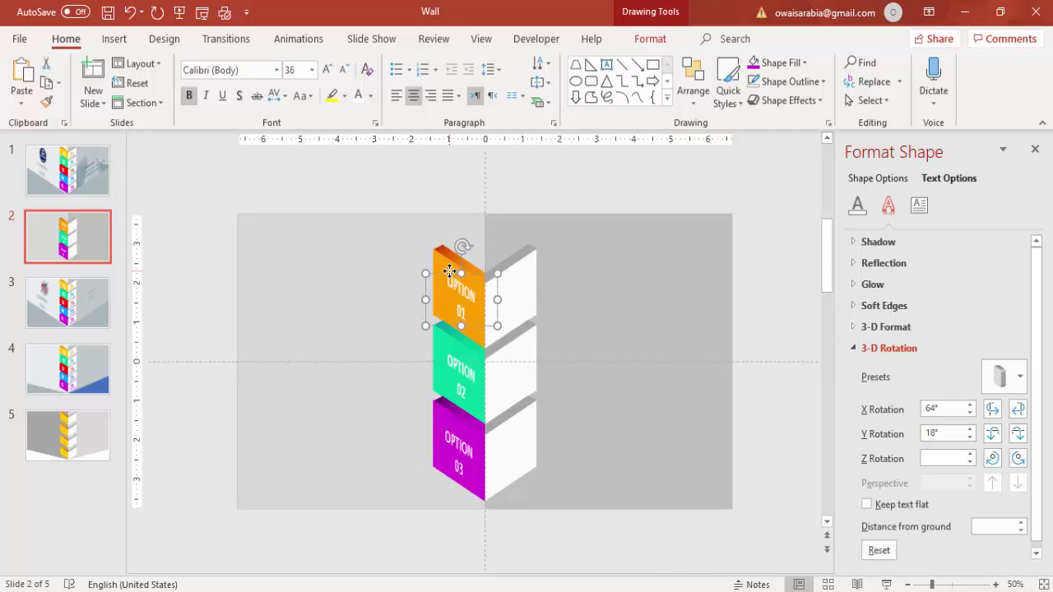
{"action": "left_click_drag", "start_coordinate": [450, 271], "coordinate": [527, 288]}
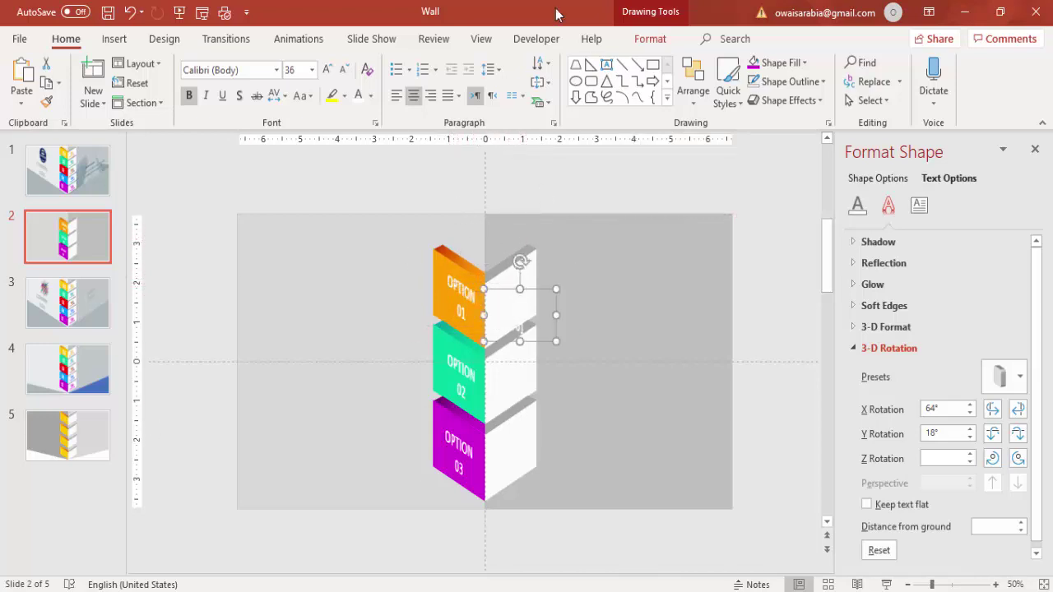
Make the copied label orange and tilt it with a 3-D rotation matching the white face.
{"action": "left_click", "coordinate": [371, 96]}
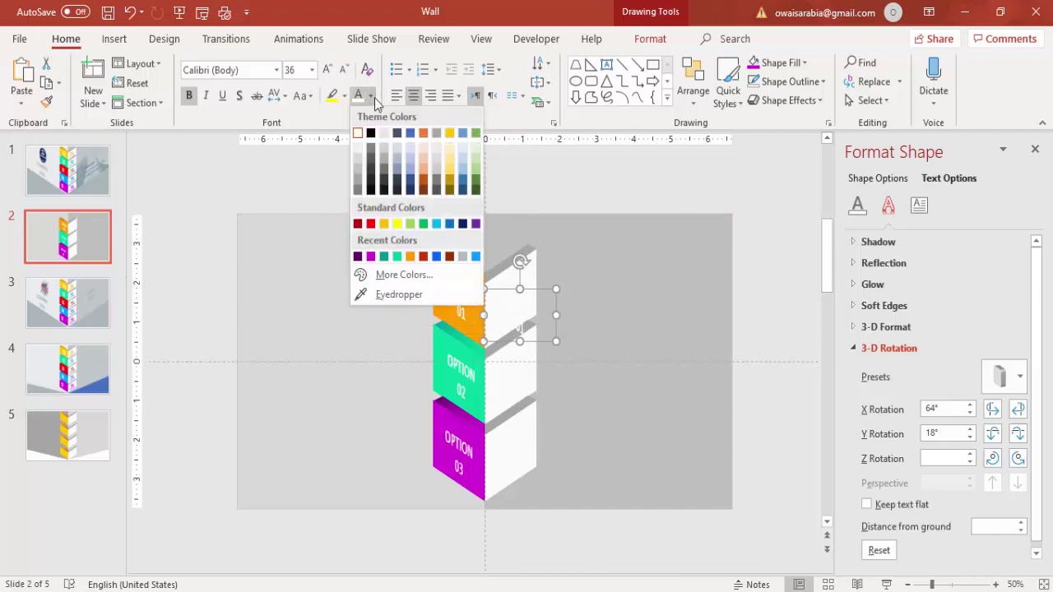
{"action": "left_click", "coordinate": [383, 224]}
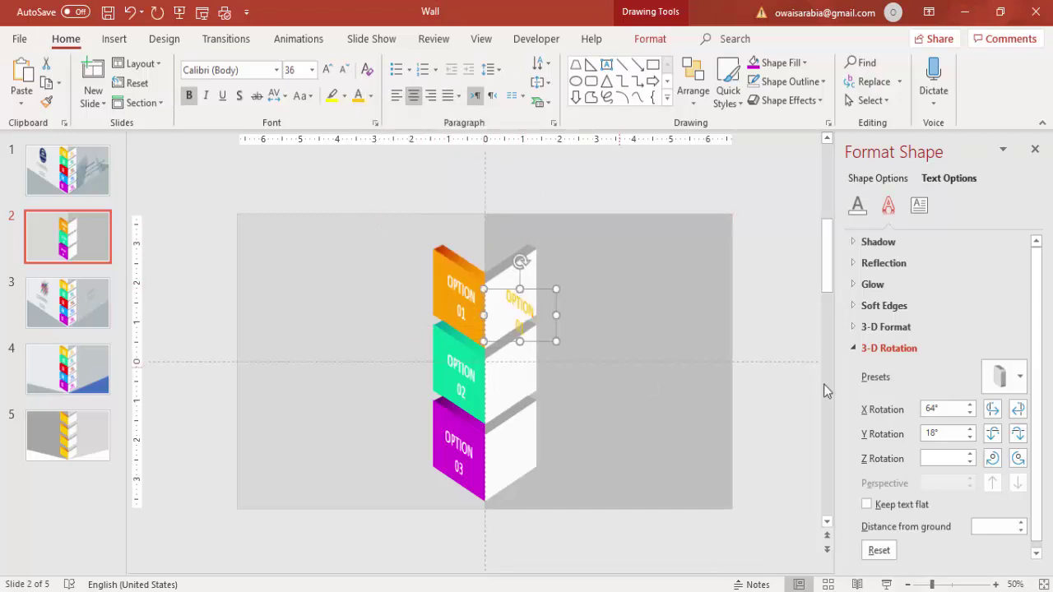
{"action": "left_click", "coordinate": [998, 381]}
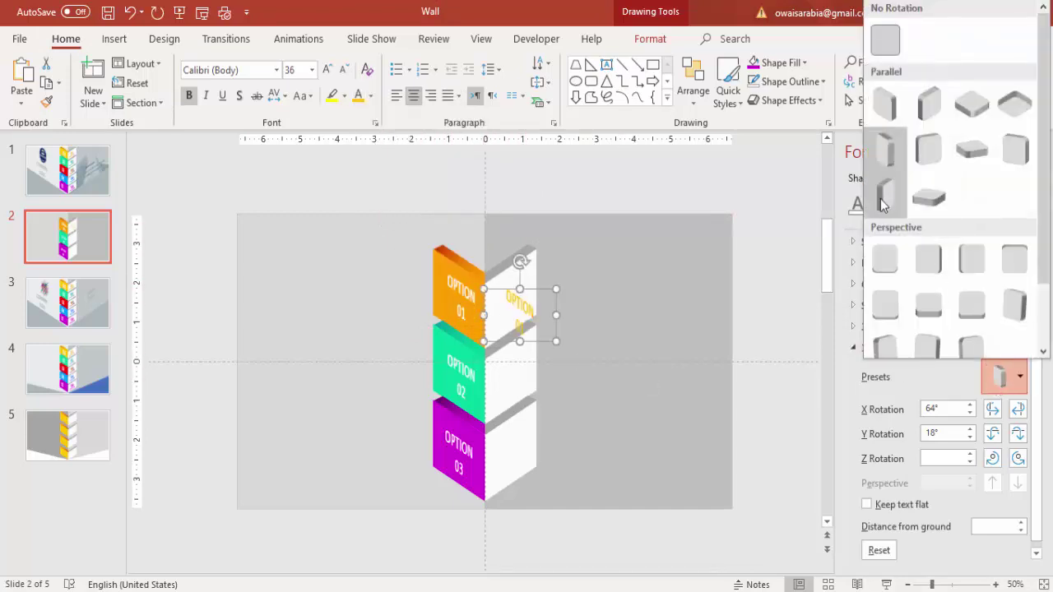
{"action": "left_click", "coordinate": [883, 201]}
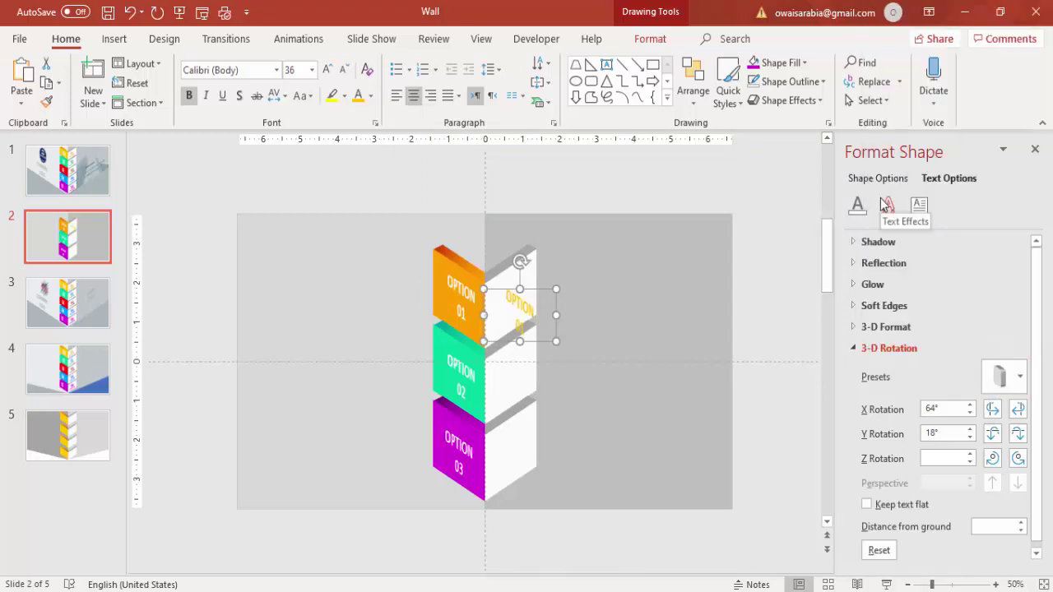
{"action": "mouse_move", "coordinate": [544, 292]}
{"action": "left_mouse_down"}
{"action": "mouse_move", "coordinate": [522, 277]}
{"action": "mouse_move", "coordinate": [536, 283]}
{"action": "left_mouse_up"}
Change the label text to 'Title' and copy it onto the other white side faces.
{"action": "left_click", "coordinate": [506, 292]}
{"action": "key", "text": "ctrl+a"}
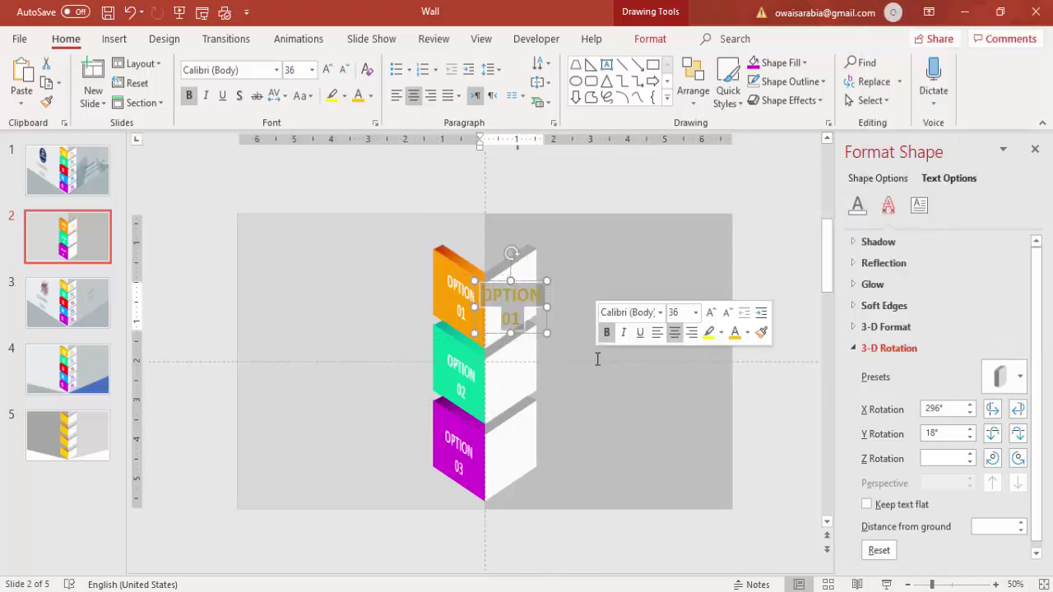
{"action": "type", "text": "Title"}
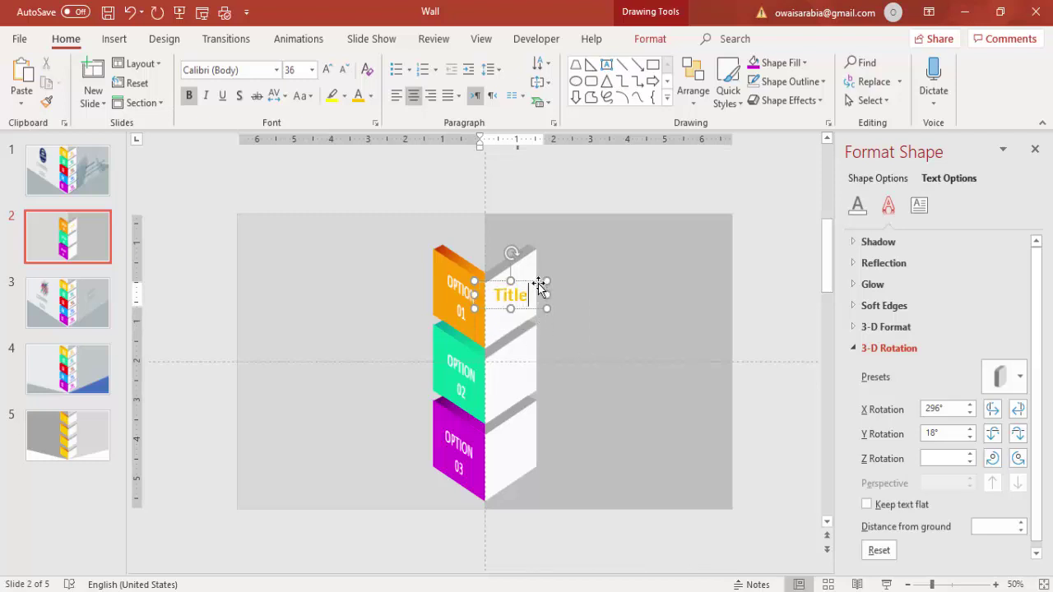
{"action": "left_click_drag", "start_coordinate": [539, 285], "coordinate": [538, 439]}
{"action": "left_click", "coordinate": [540, 200]}
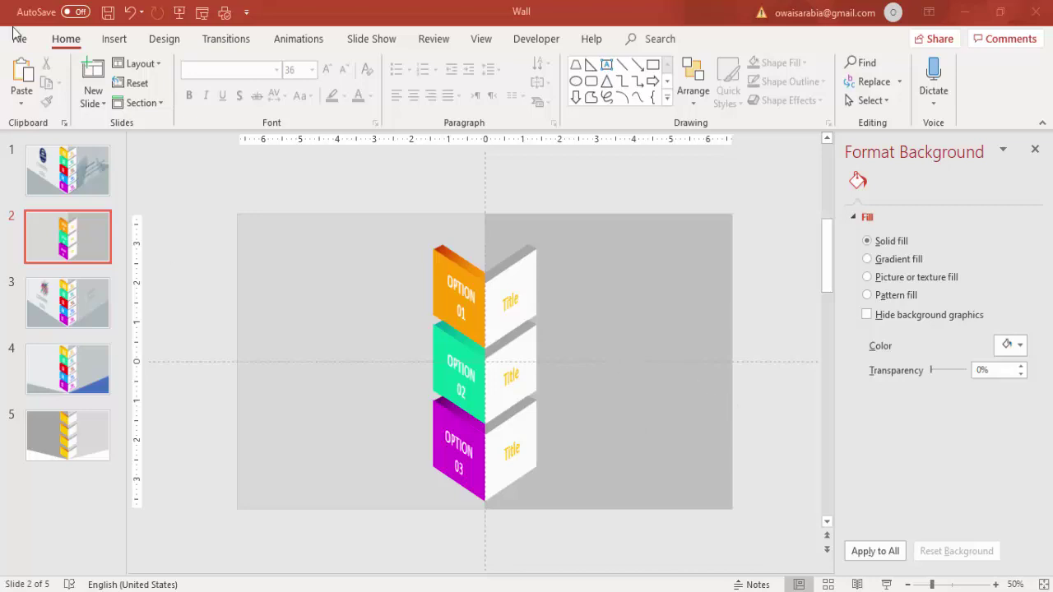
Draw an outline-free right triangle from the bottom centre toward the right edge.
{"action": "left_click", "coordinate": [116, 41]}
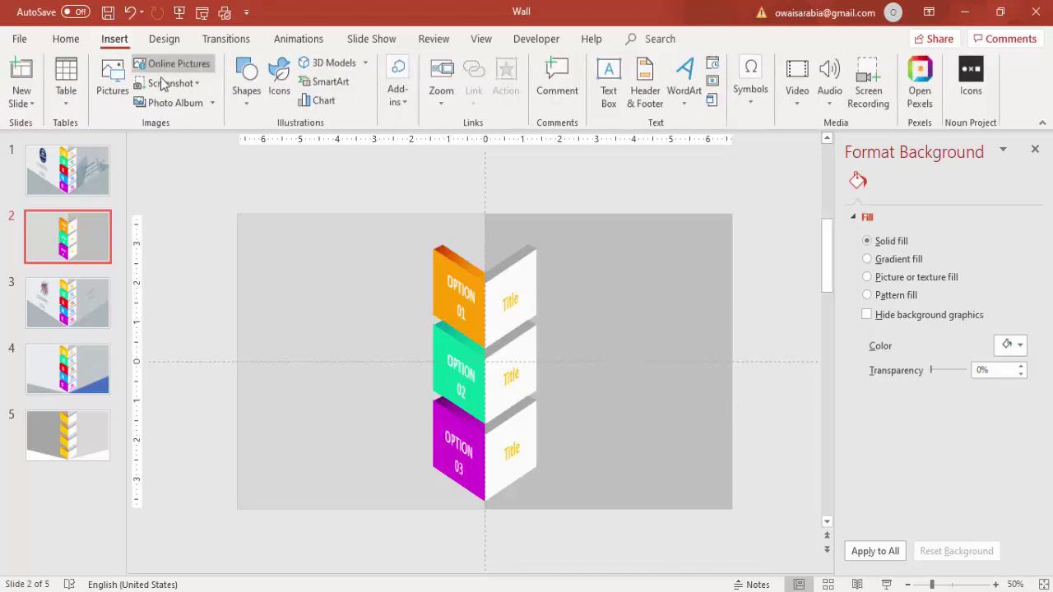
{"action": "left_click", "coordinate": [246, 98]}
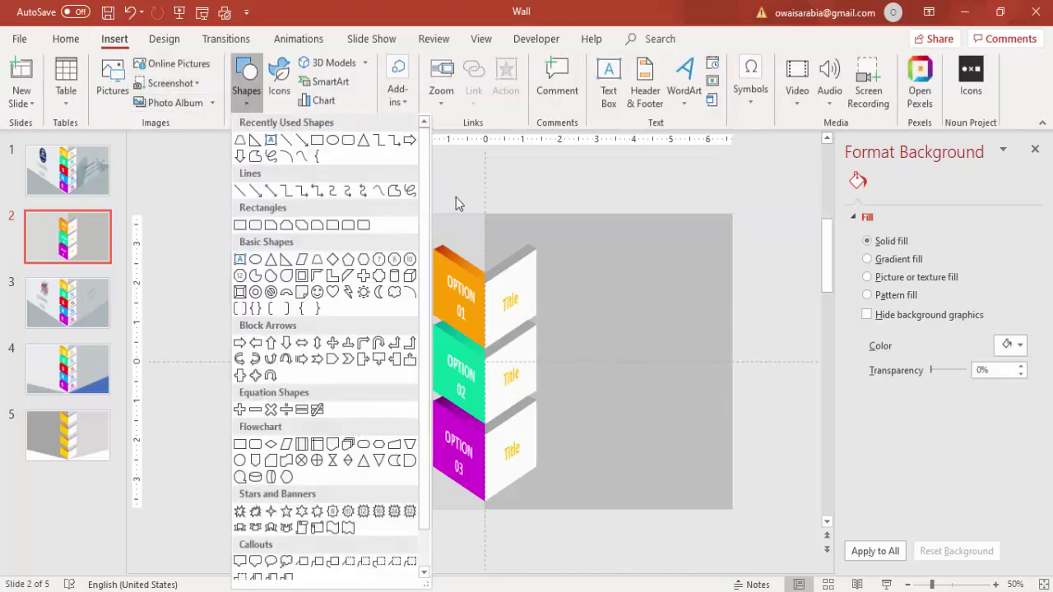
{"action": "left_click", "coordinate": [286, 261]}
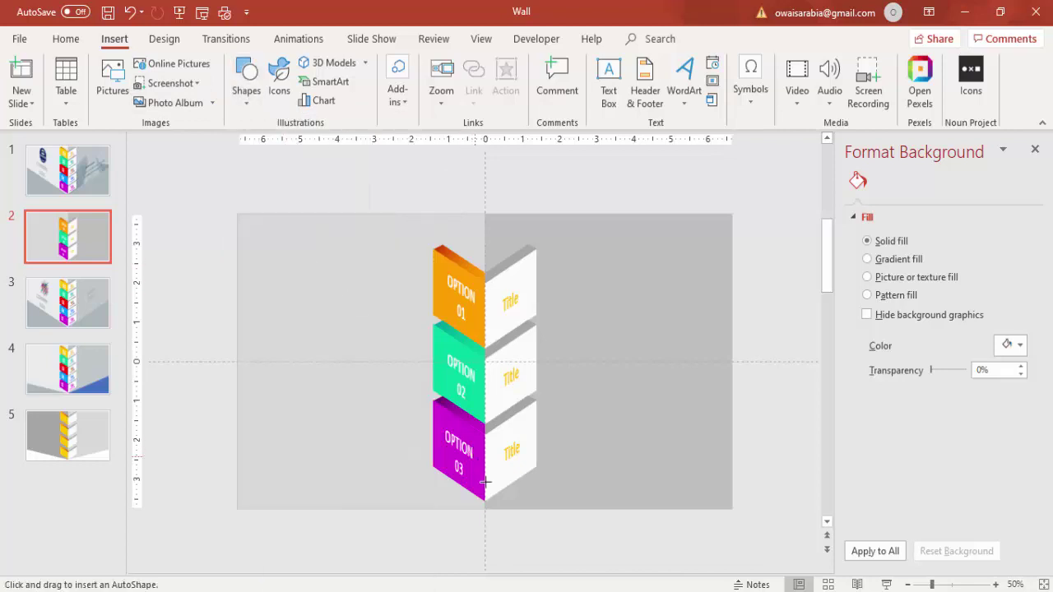
{"action": "mouse_move", "coordinate": [485, 510]}
{"action": "left_mouse_down"}
{"action": "mouse_move", "coordinate": [666, 496]}
{"action": "mouse_move", "coordinate": [764, 425]}
{"action": "mouse_move", "coordinate": [732, 408]}
{"action": "left_mouse_up"}
{"action": "left_click", "coordinate": [418, 88]}
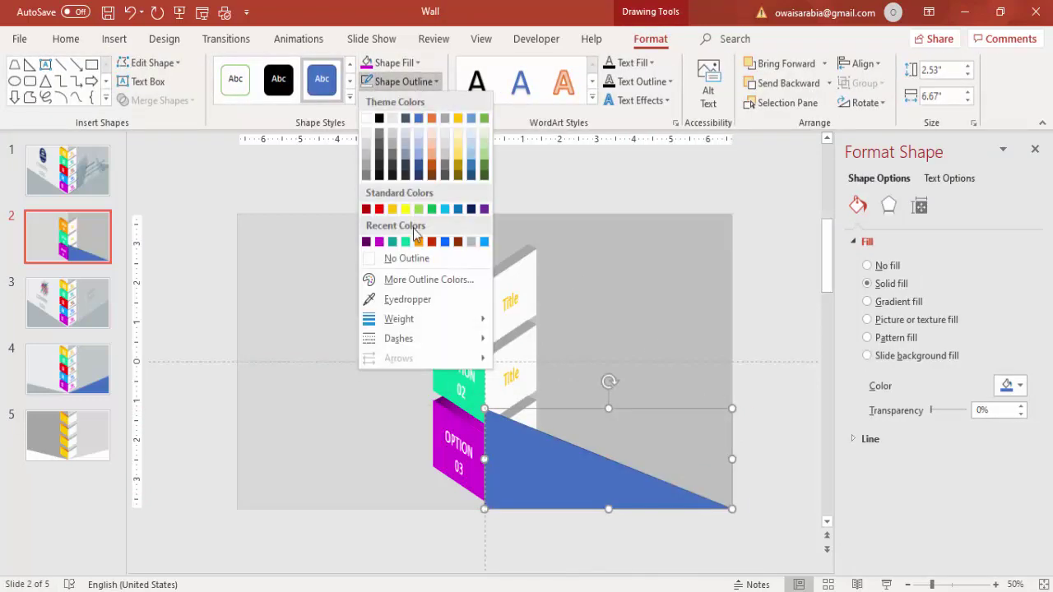
{"action": "left_click", "coordinate": [407, 258]}
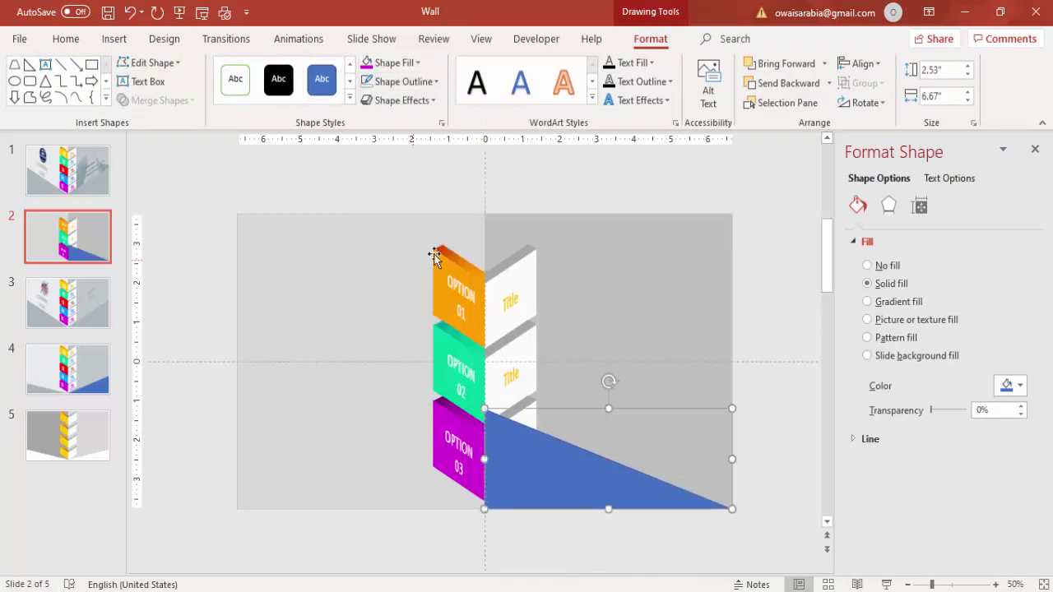
Flip the triangle horizontally, stretch it to 4.21" tall, and copy it to the left.
{"action": "left_click", "coordinate": [862, 103]}
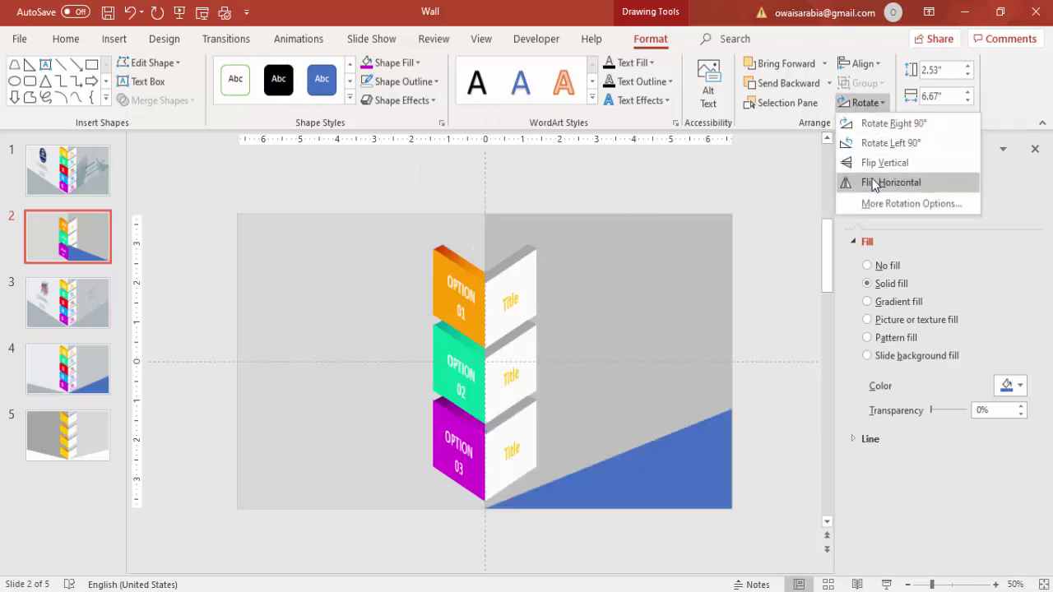
{"action": "left_click", "coordinate": [874, 183]}
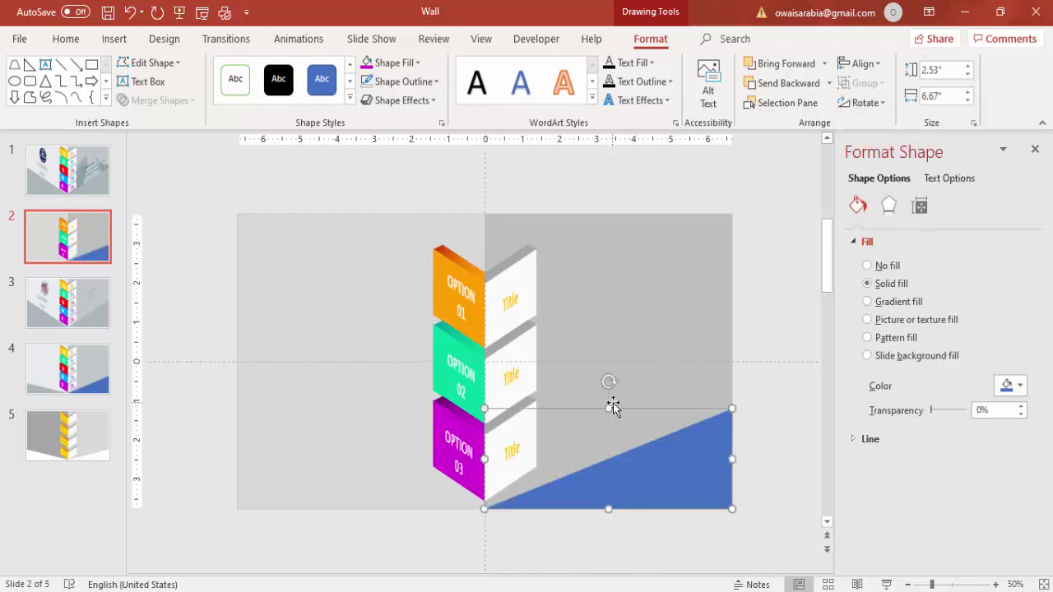
{"action": "left_click_drag", "start_coordinate": [610, 408], "coordinate": [609, 344]}
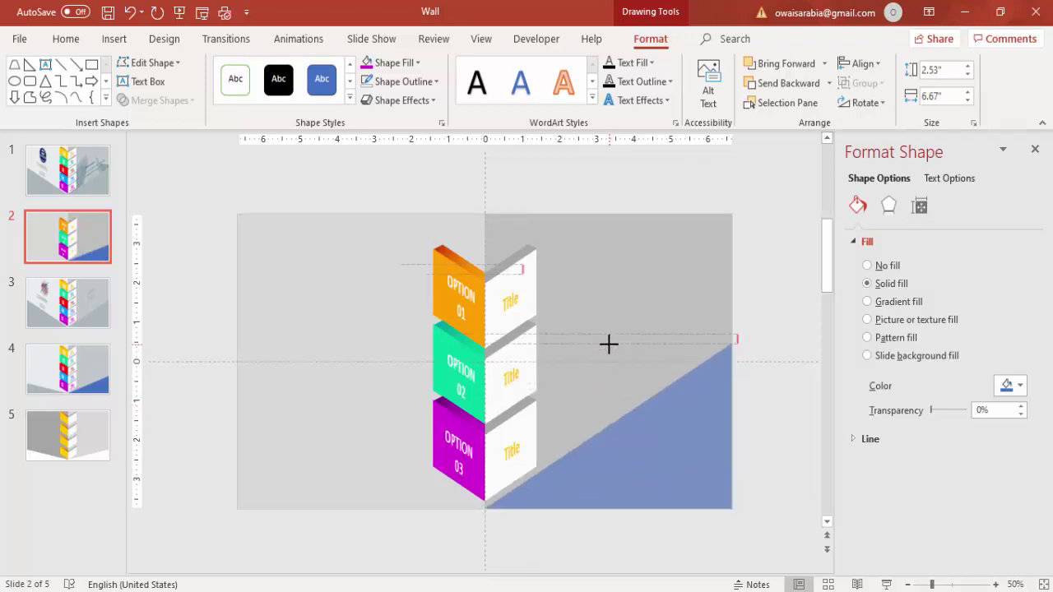
{"action": "left_click_drag", "start_coordinate": [609, 344], "coordinate": [609, 343]}
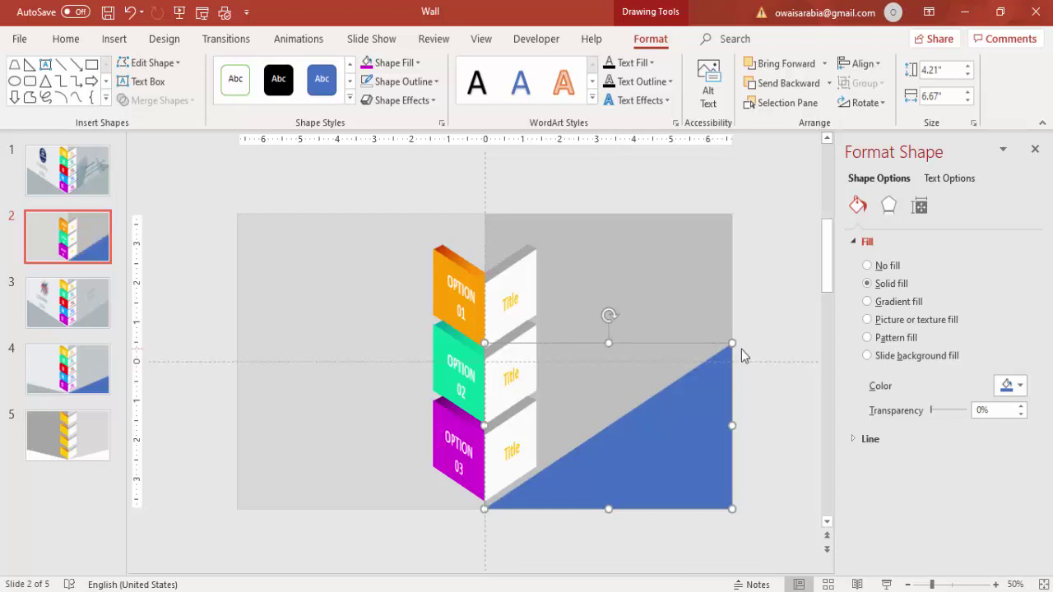
{"action": "left_click_drag", "start_coordinate": [696, 420], "coordinate": [414, 404]}
Mirror the triangle copy horizontally and align it to the slide's left edge.
{"action": "left_click", "coordinate": [865, 102]}
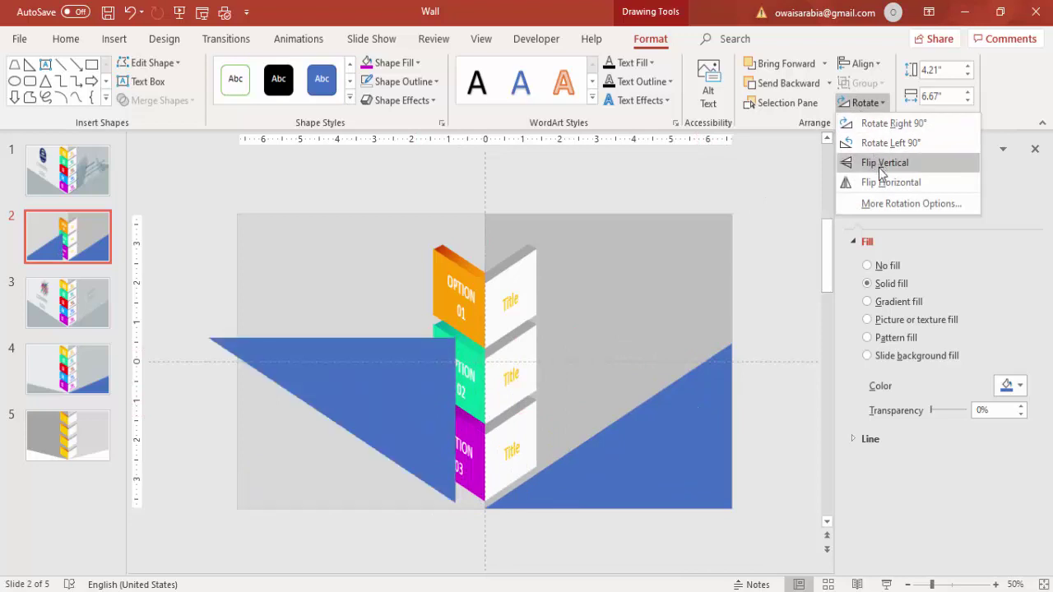
{"action": "left_click", "coordinate": [883, 183]}
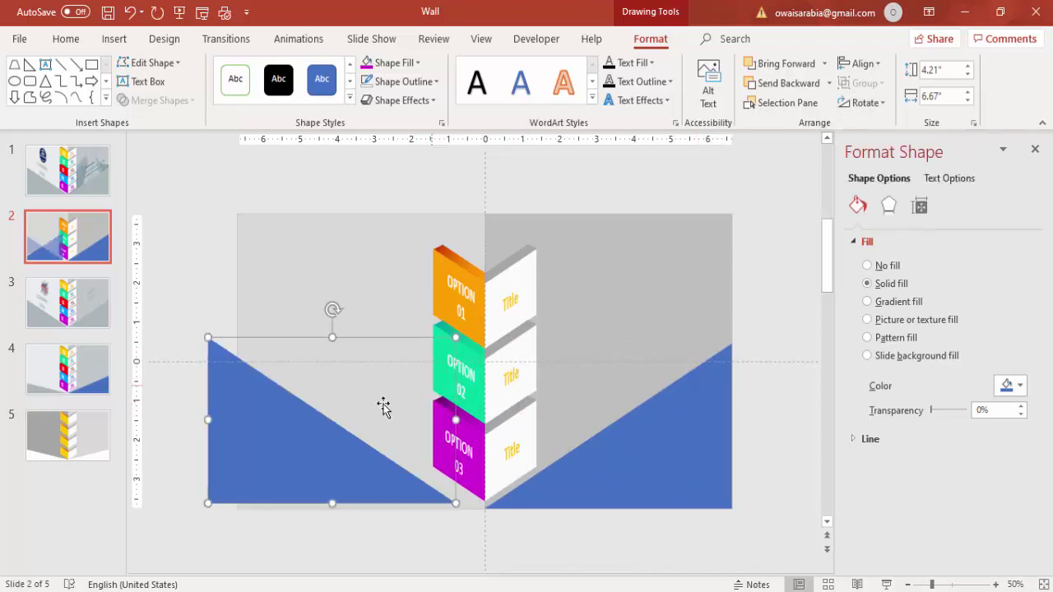
{"action": "left_click_drag", "start_coordinate": [307, 437], "coordinate": [337, 440]}
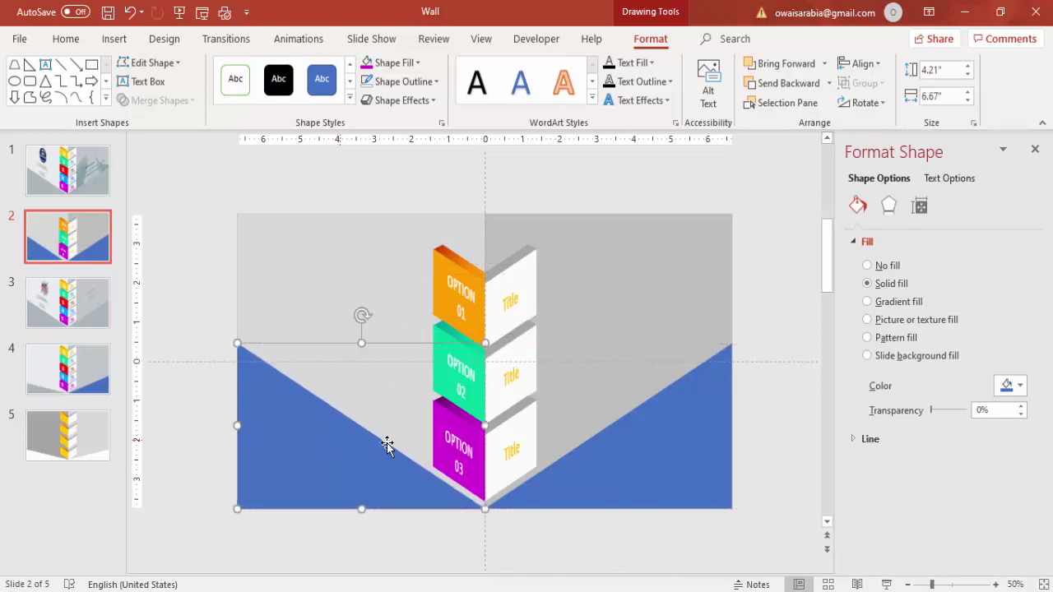
{"action": "left_click", "coordinate": [614, 245]}
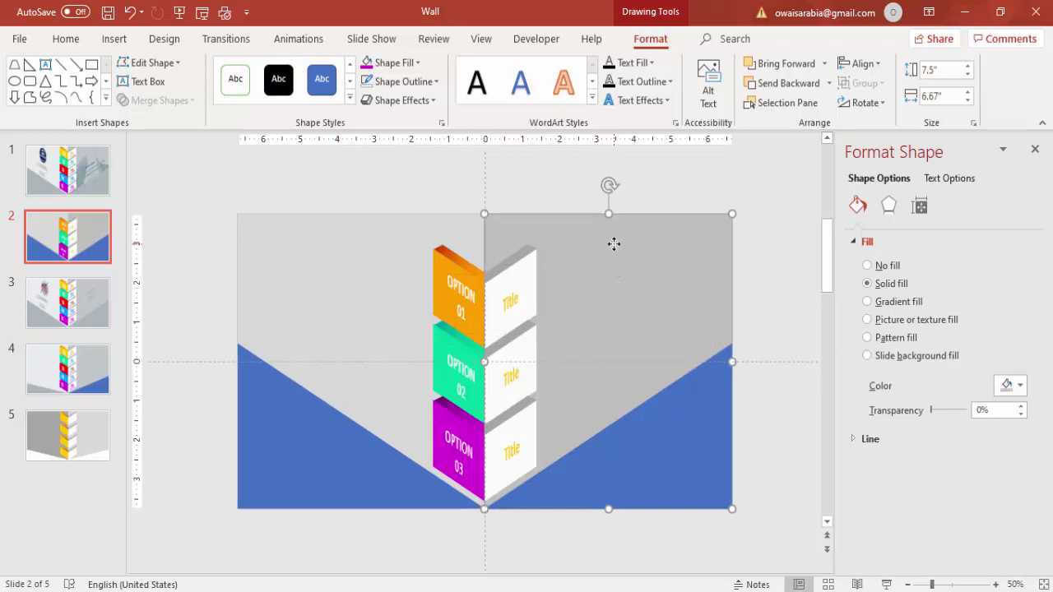
Subtract the right blue triangle from the right grey wall rectangle.
{"action": "left_click", "coordinate": [663, 444], "text": "shift"}
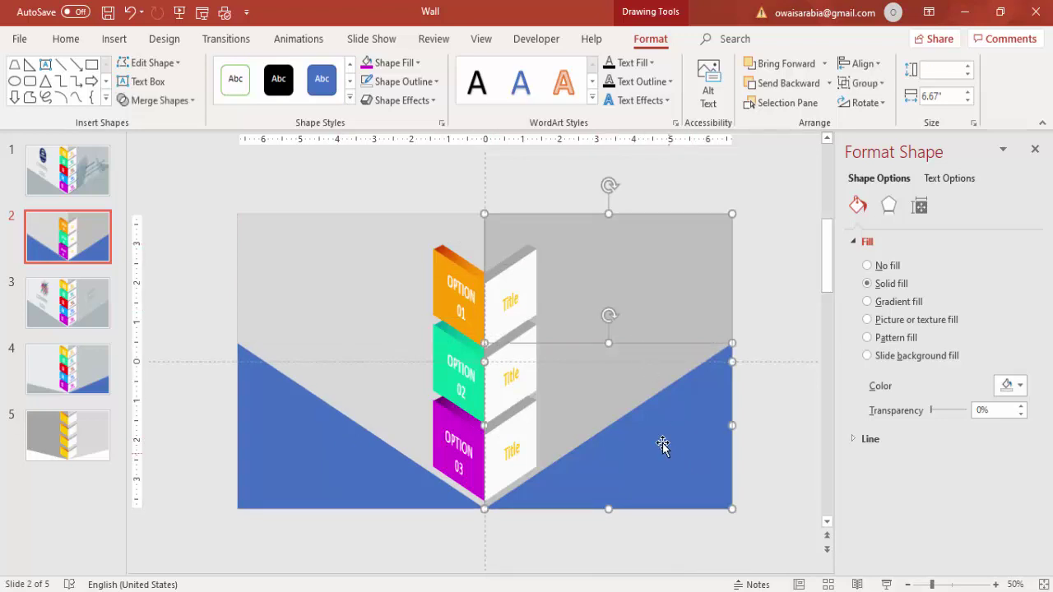
{"action": "left_click", "coordinate": [152, 101]}
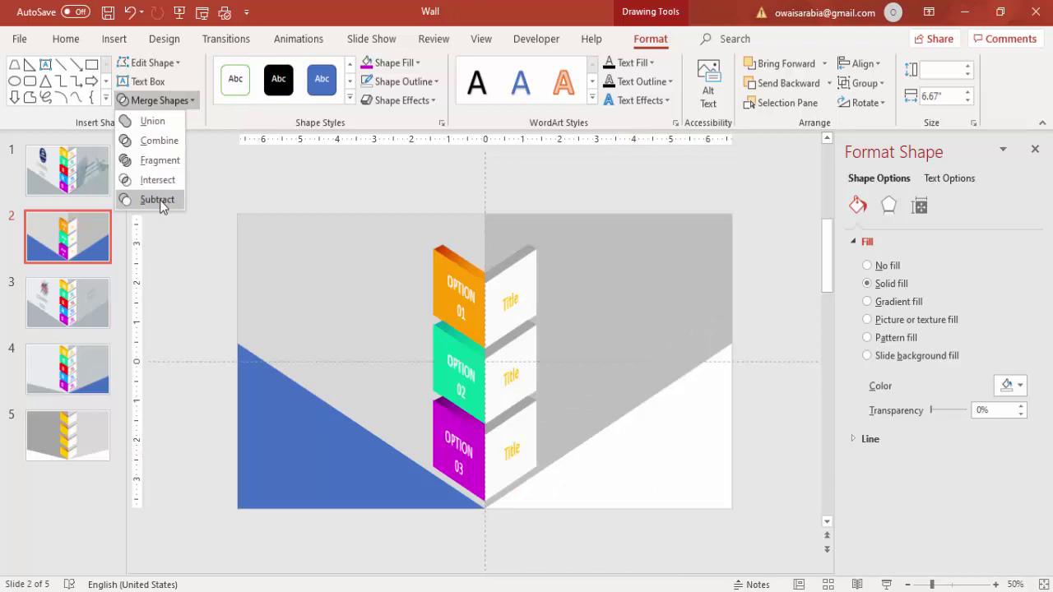
{"action": "left_click", "coordinate": [160, 200]}
Subtract the left blue triangle from the left grey wall shape.
{"action": "left_click", "coordinate": [309, 320]}
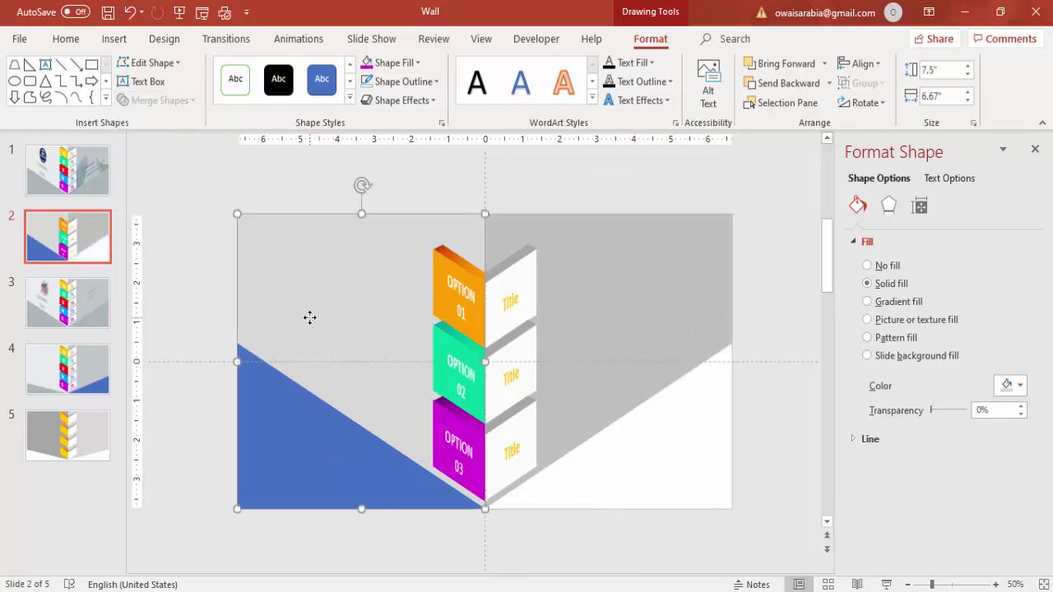
{"action": "left_click", "coordinate": [280, 428], "text": "shift"}
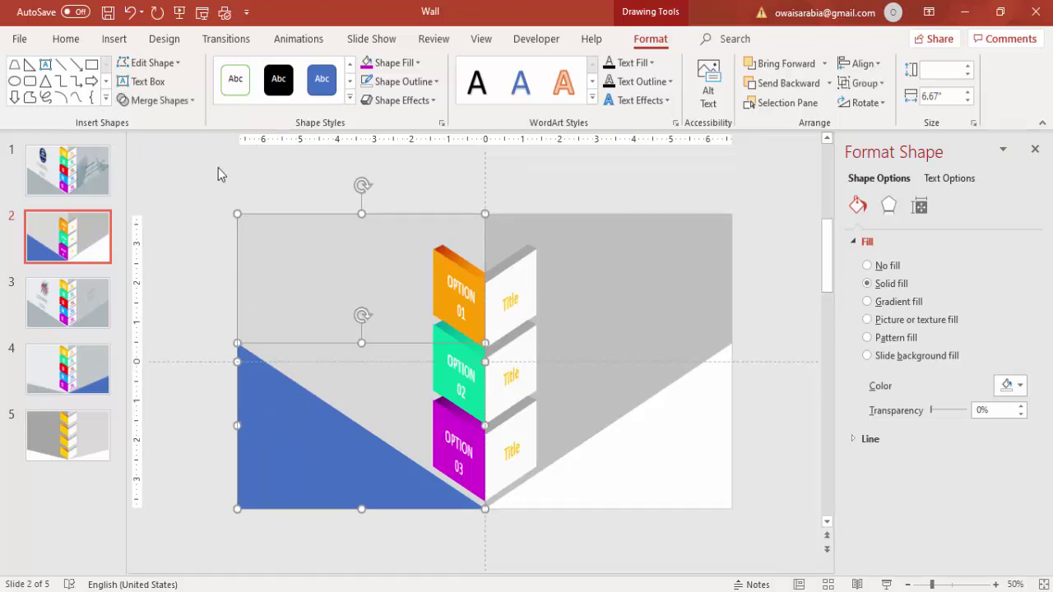
{"action": "left_click", "coordinate": [186, 102]}
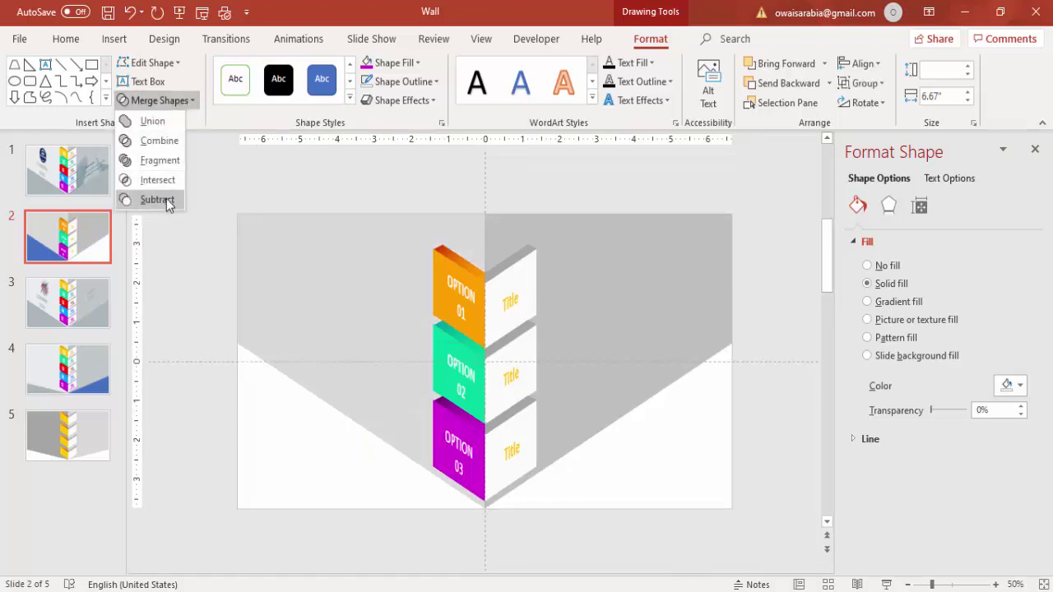
{"action": "left_click", "coordinate": [167, 202]}
{"action": "left_click", "coordinate": [212, 250]}
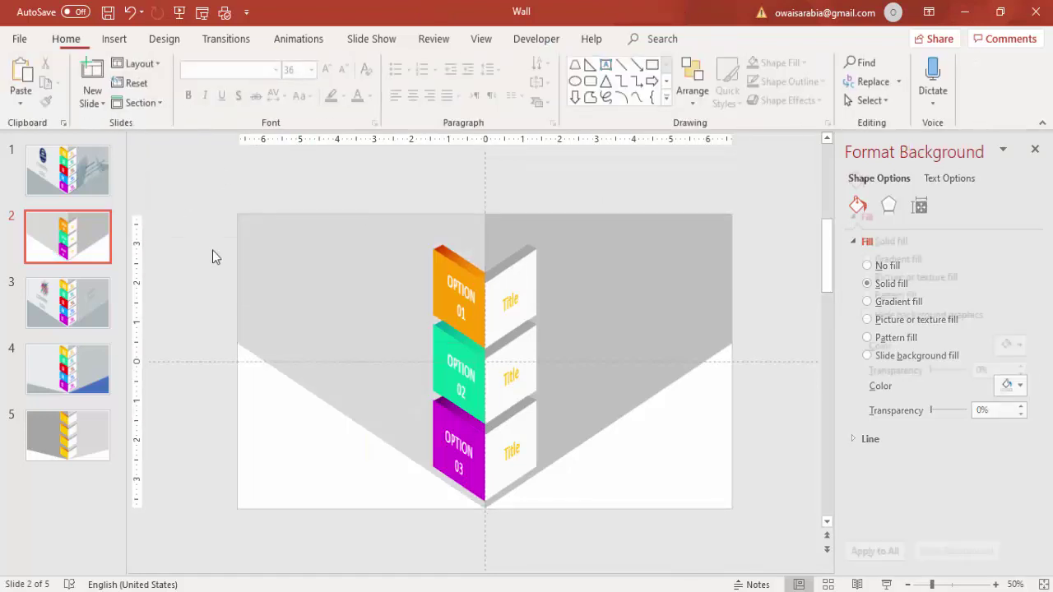
Draw a rectangle across the lower part of the slide from the left edge.
{"action": "left_click", "coordinate": [114, 39]}
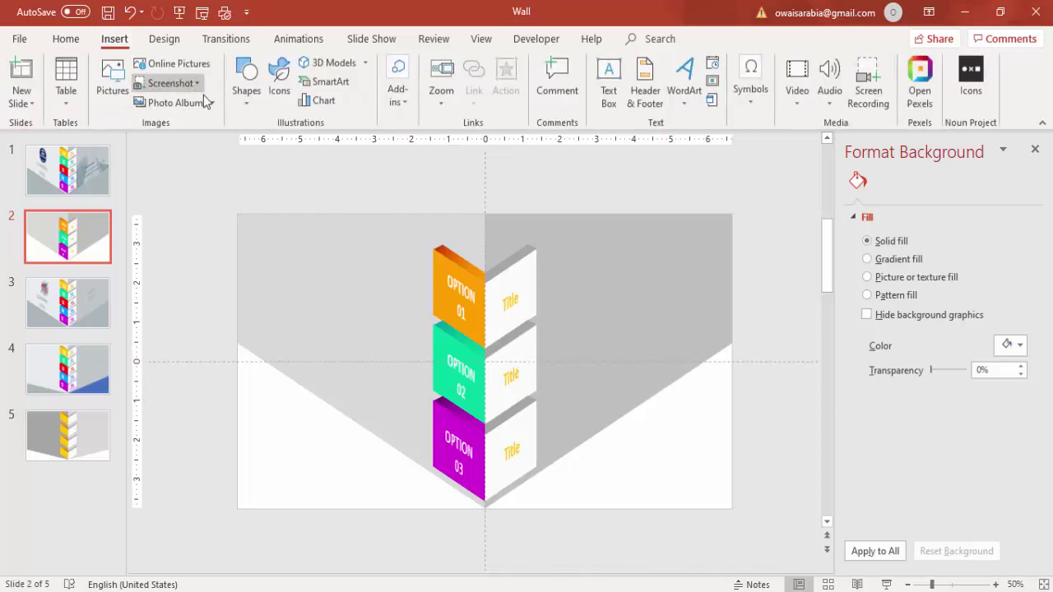
{"action": "left_click", "coordinate": [248, 107]}
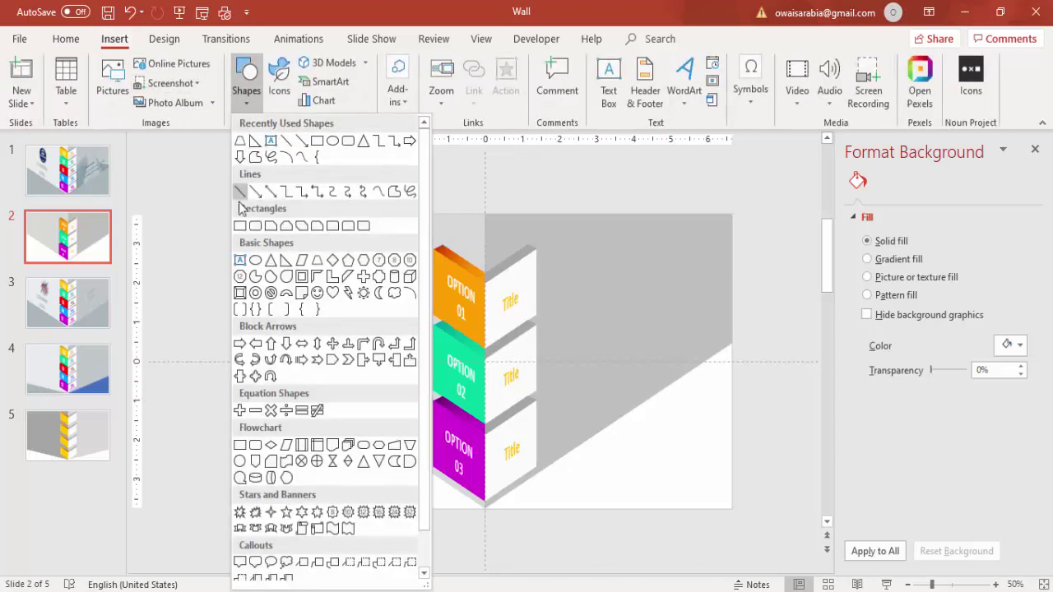
{"action": "left_click", "coordinate": [236, 228]}
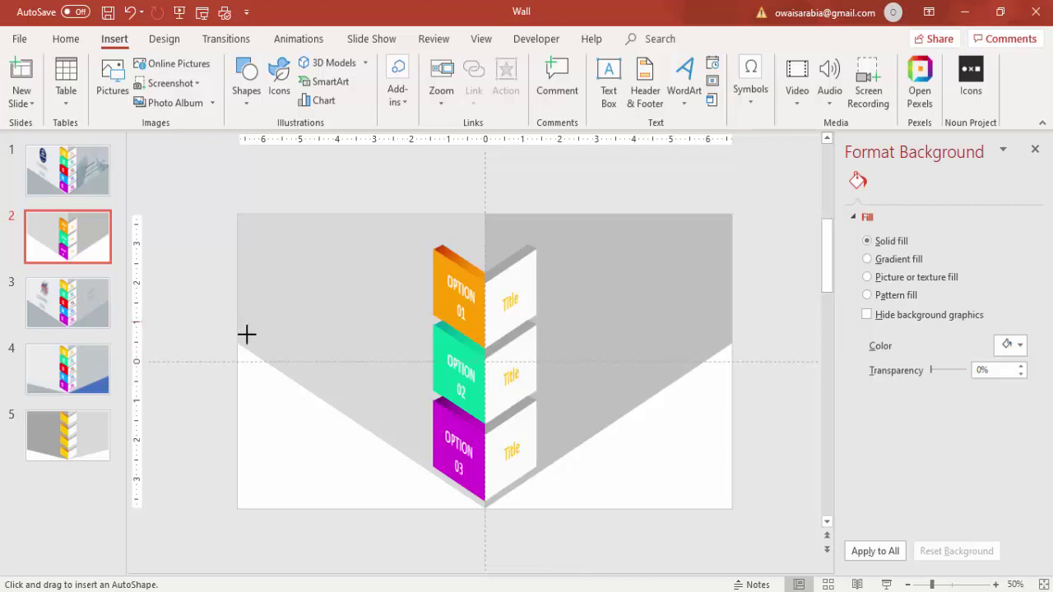
{"action": "left_click_drag", "start_coordinate": [237, 318], "coordinate": [732, 505]}
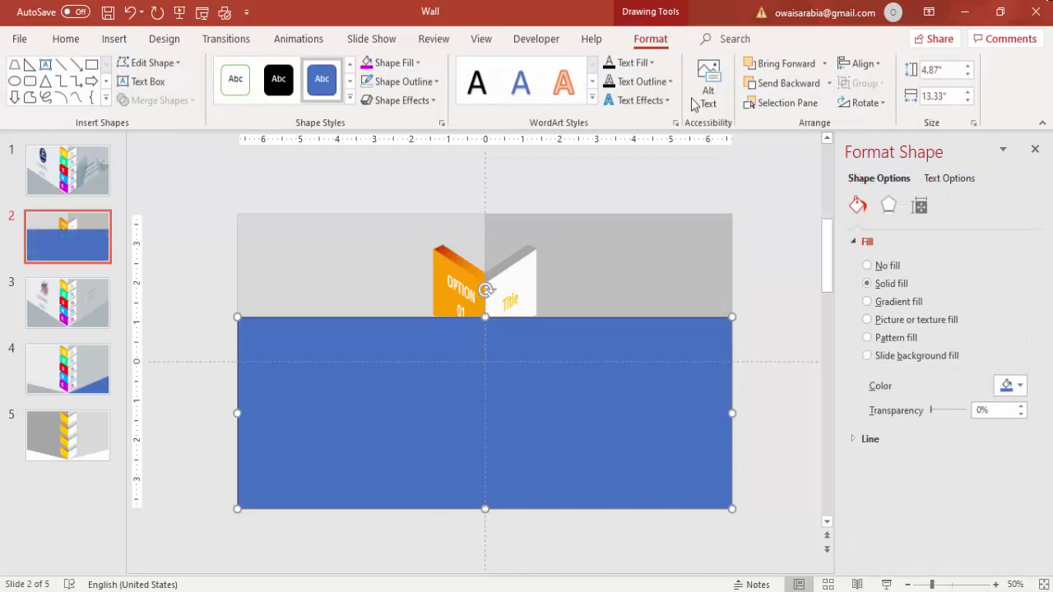
Give the rectangle no outline and a grey fill, and send it behind the option blocks.
{"action": "left_click", "coordinate": [436, 82]}
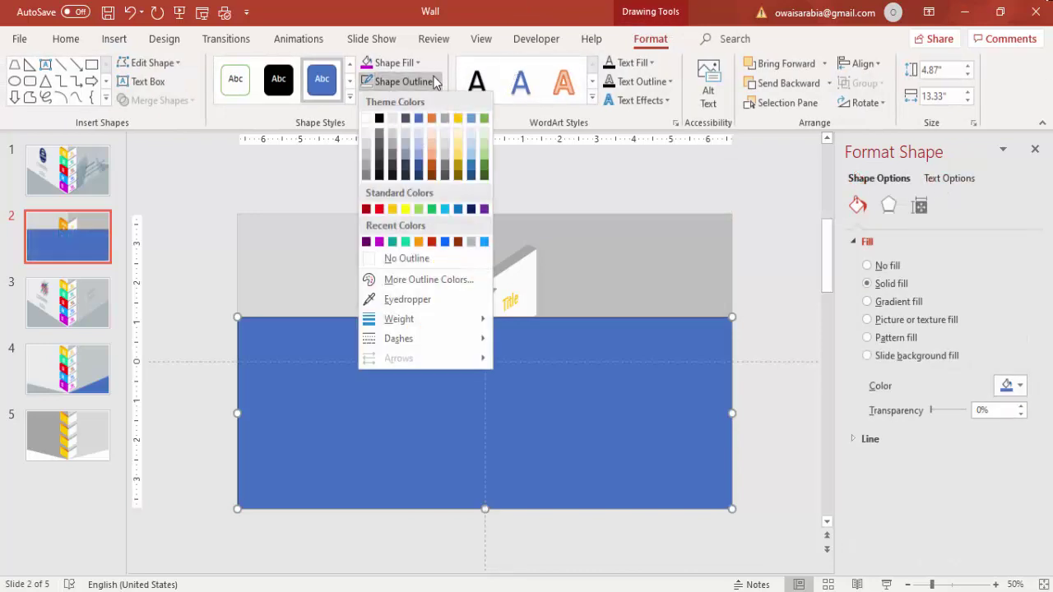
{"action": "left_click", "coordinate": [430, 257]}
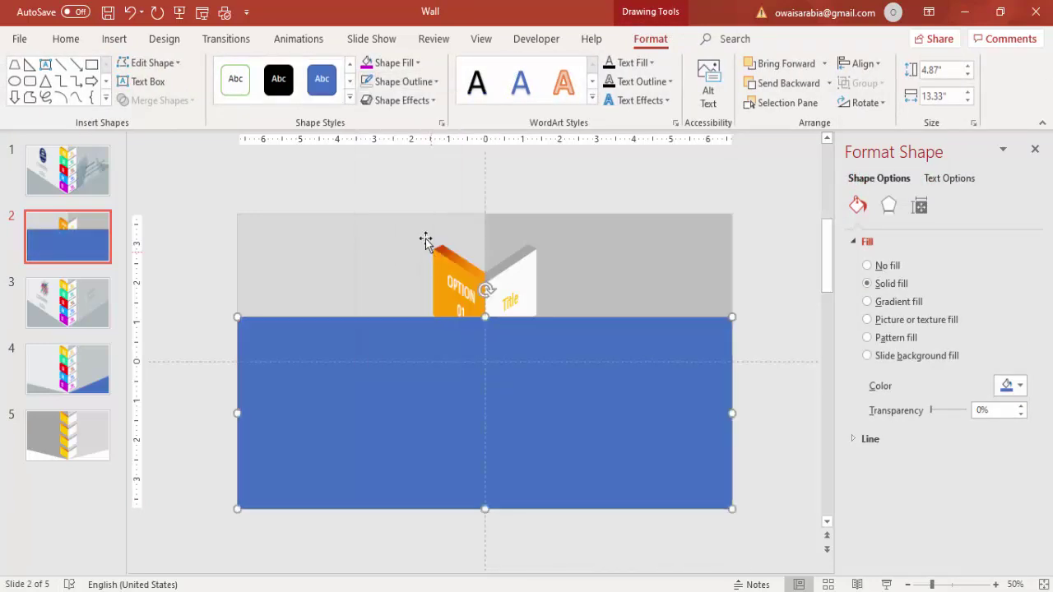
{"action": "left_click", "coordinate": [403, 63]}
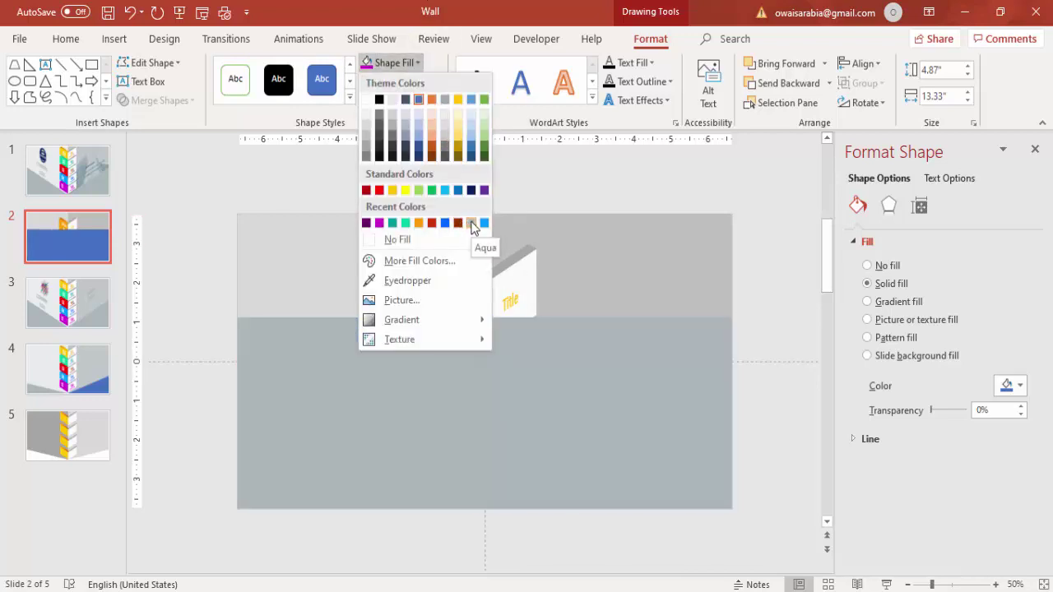
{"action": "left_click", "coordinate": [471, 223]}
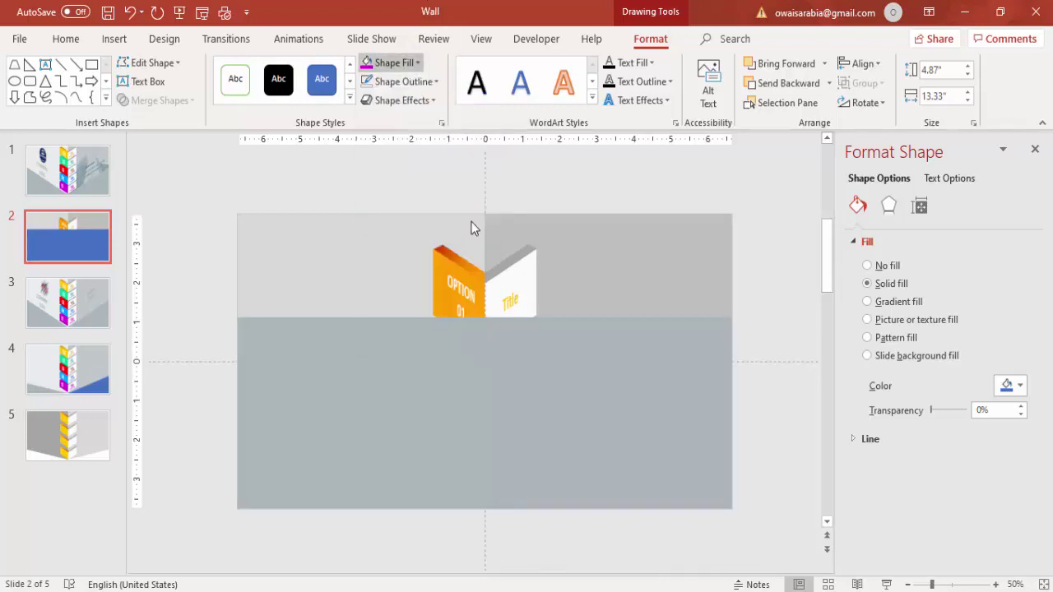
{"action": "left_click", "coordinate": [829, 83]}
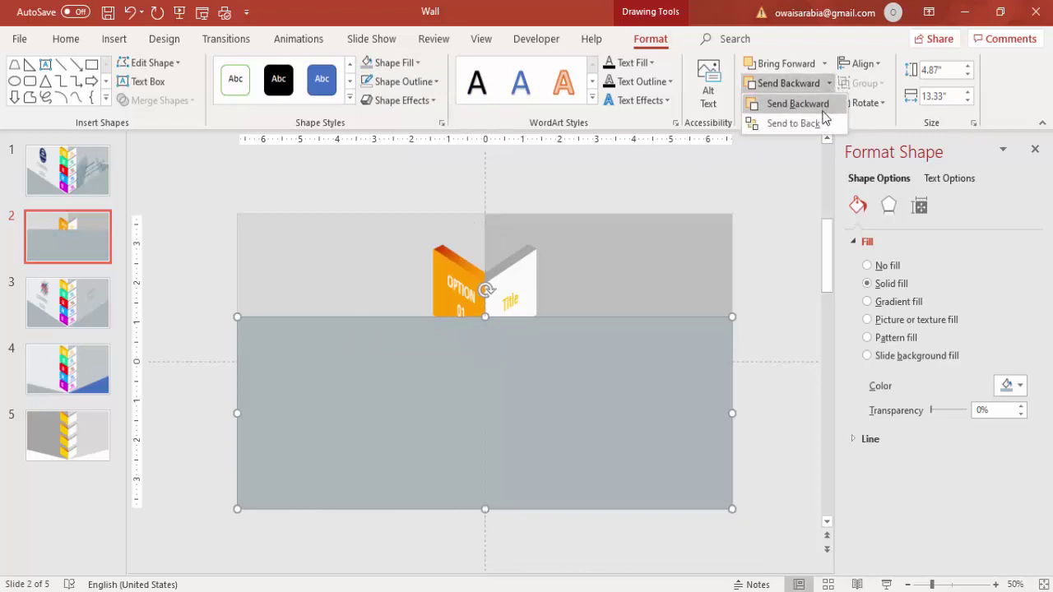
{"action": "left_click", "coordinate": [823, 108]}
{"action": "left_click", "coordinate": [745, 306]}
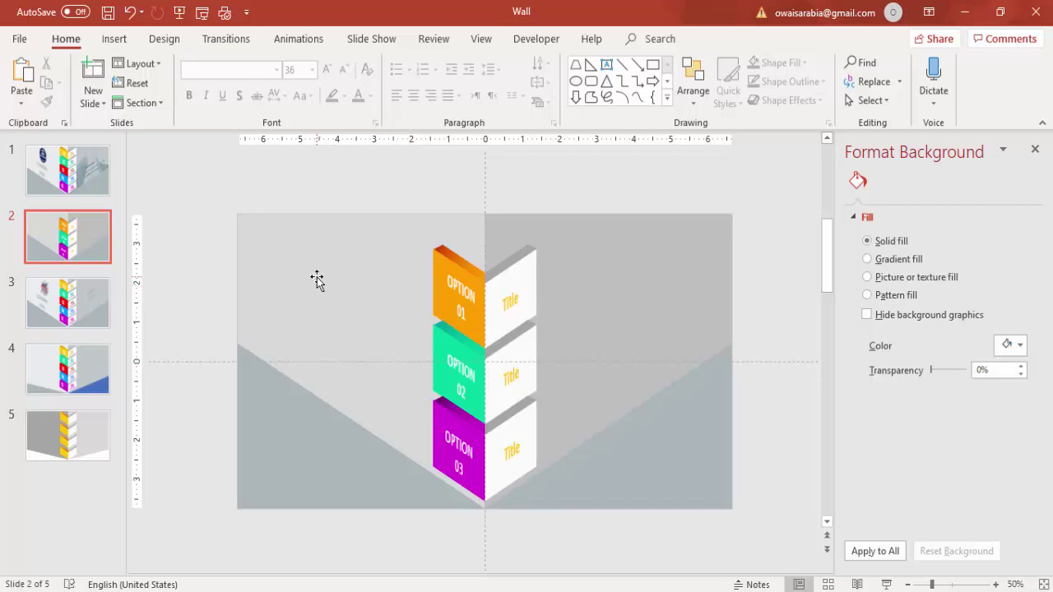
Insert the abstract lines1 picture, shrink it to 2.74", and place it at upper left.
{"action": "key", "text": "alt+n"}
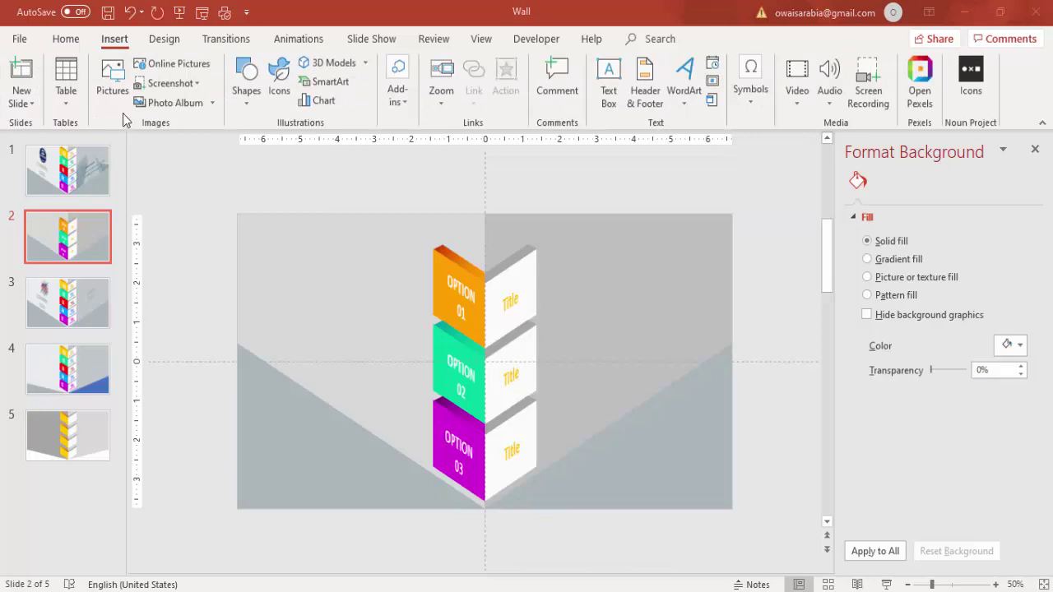
{"action": "left_click", "coordinate": [115, 89]}
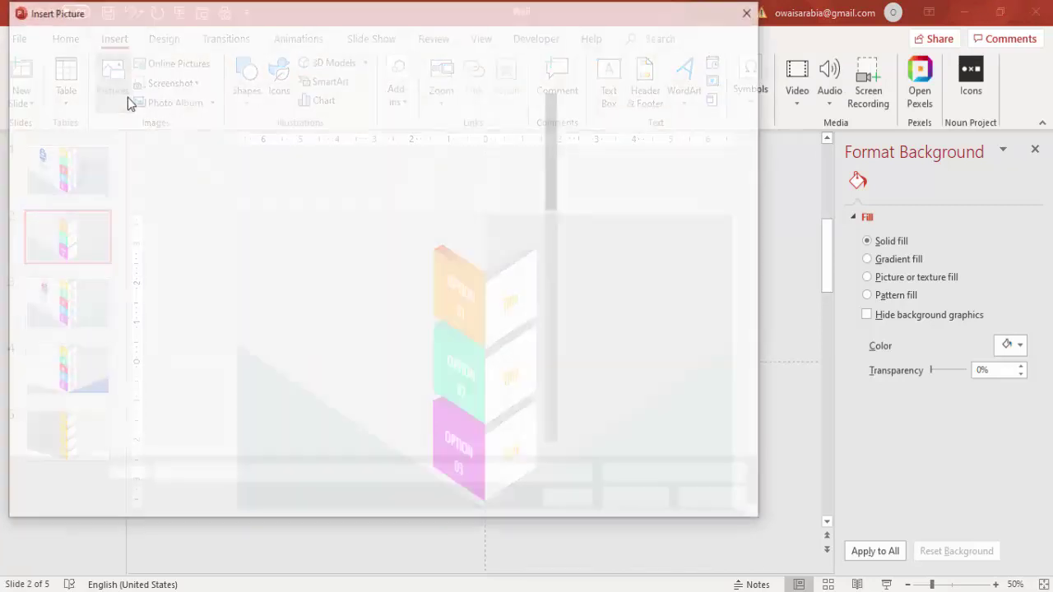
{"action": "scroll", "coordinate": [362, 223], "scroll_direction": "down", "scroll_amount": 5}
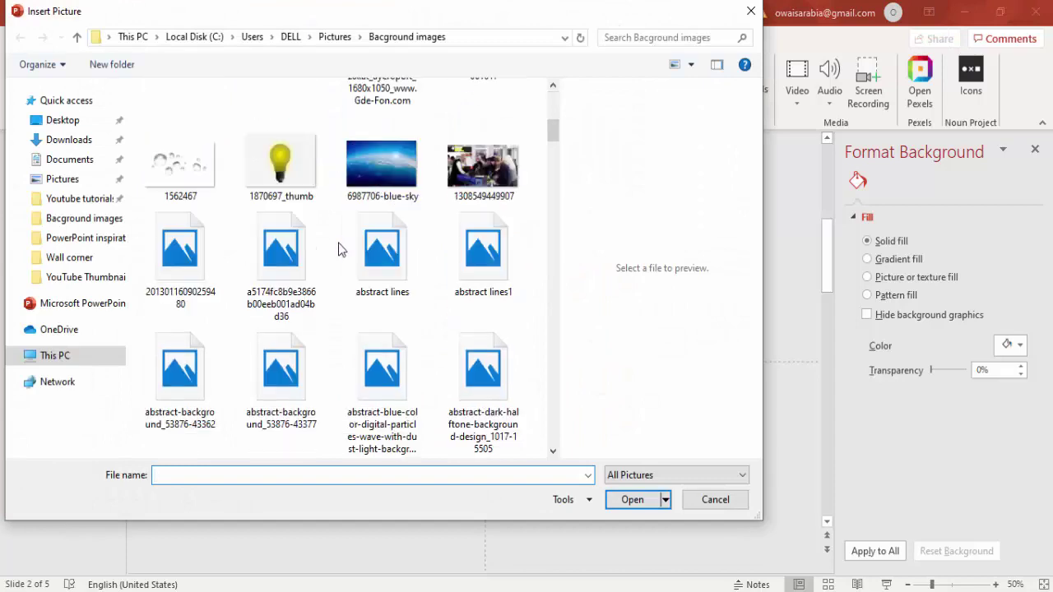
{"action": "double_click", "coordinate": [457, 262]}
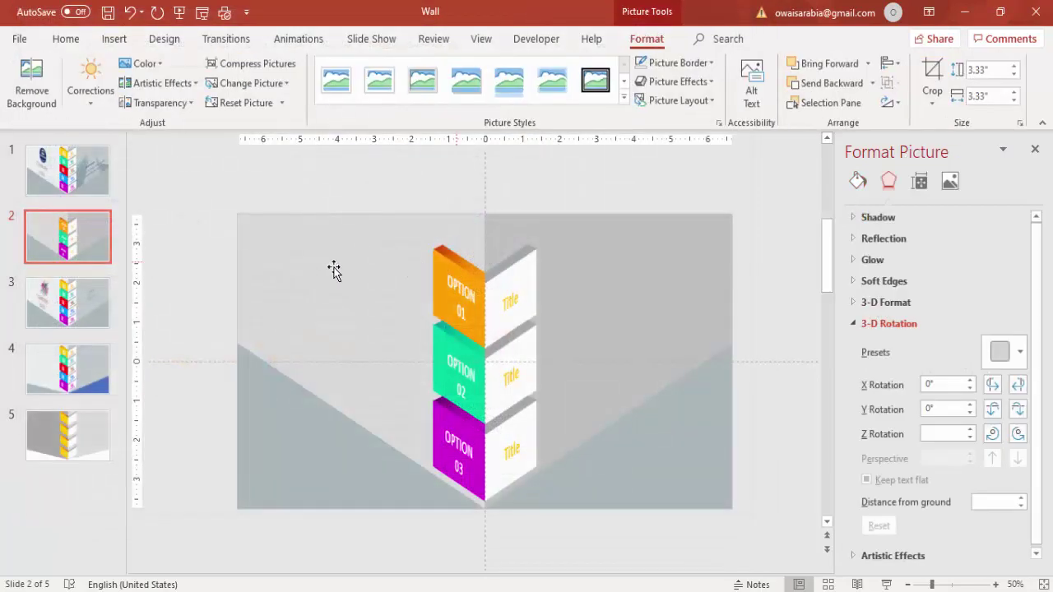
{"action": "left_click_drag", "start_coordinate": [423, 296], "coordinate": [445, 318]}
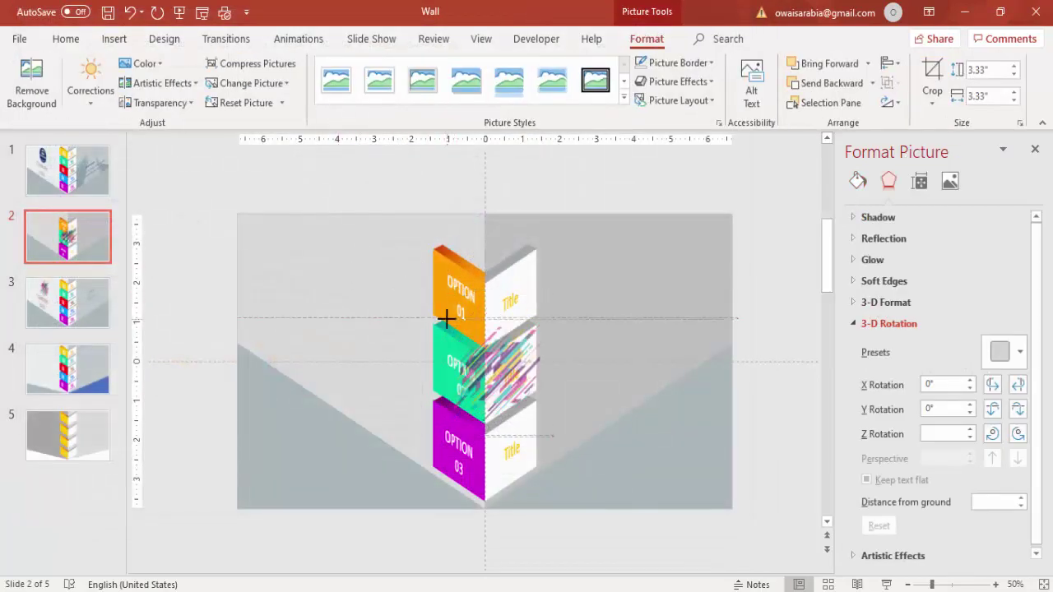
{"action": "left_click_drag", "start_coordinate": [508, 381], "coordinate": [347, 287]}
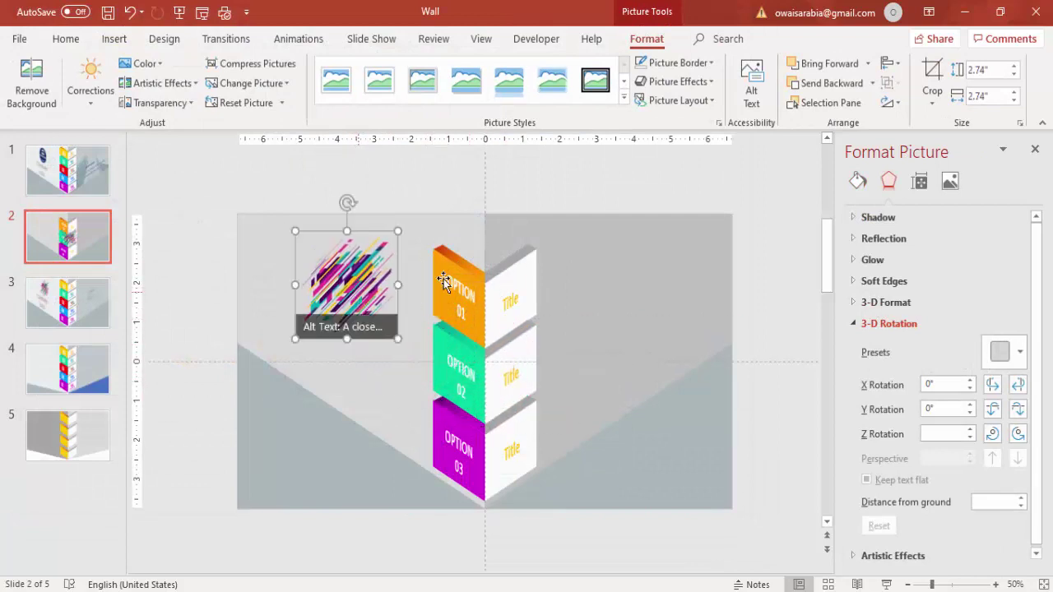
Tilt the picture with the Off Axis 1: Left 3-D rotation preset.
{"action": "left_click", "coordinate": [1014, 352]}
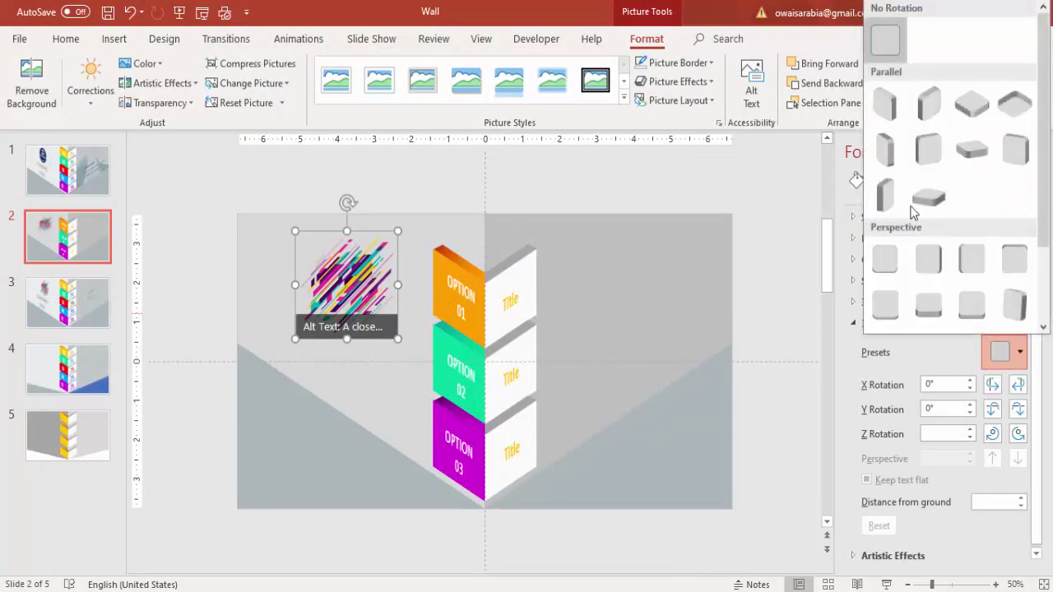
{"action": "left_click", "coordinate": [882, 154]}
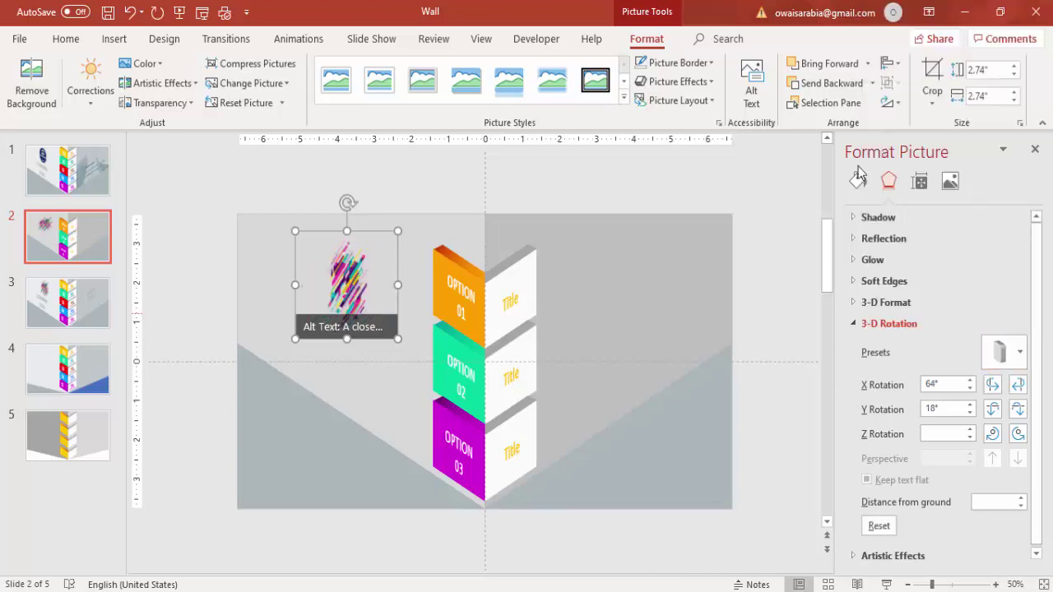
{"action": "left_click", "coordinate": [466, 281]}
Copy the OPTION 01 box to the left wall and retype it as a widened 'COMPANY NAME' label.
{"action": "left_click", "coordinate": [438, 273]}
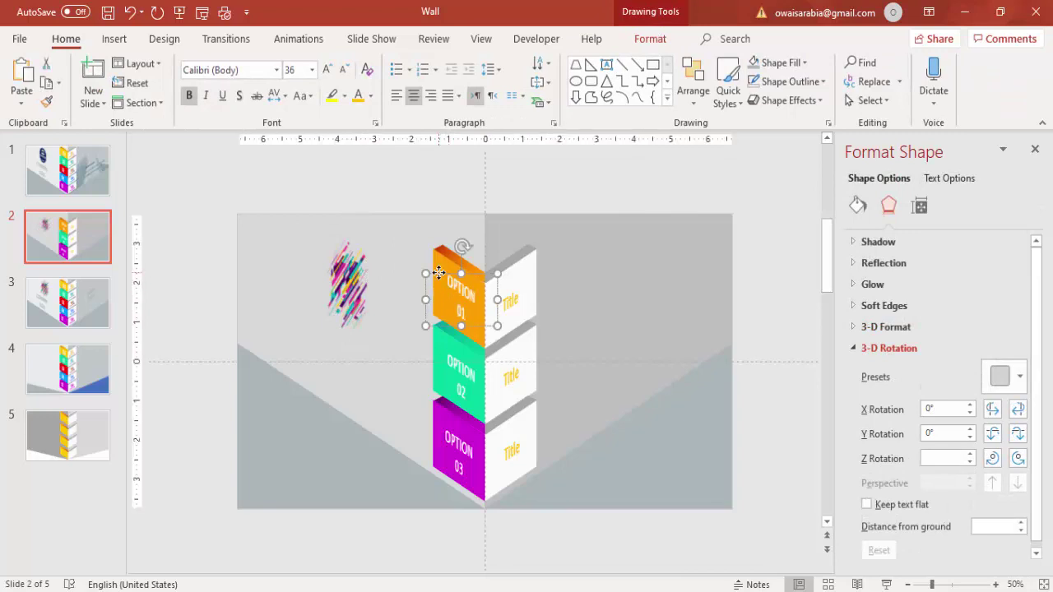
{"action": "left_click_drag", "start_coordinate": [438, 273], "coordinate": [337, 332]}
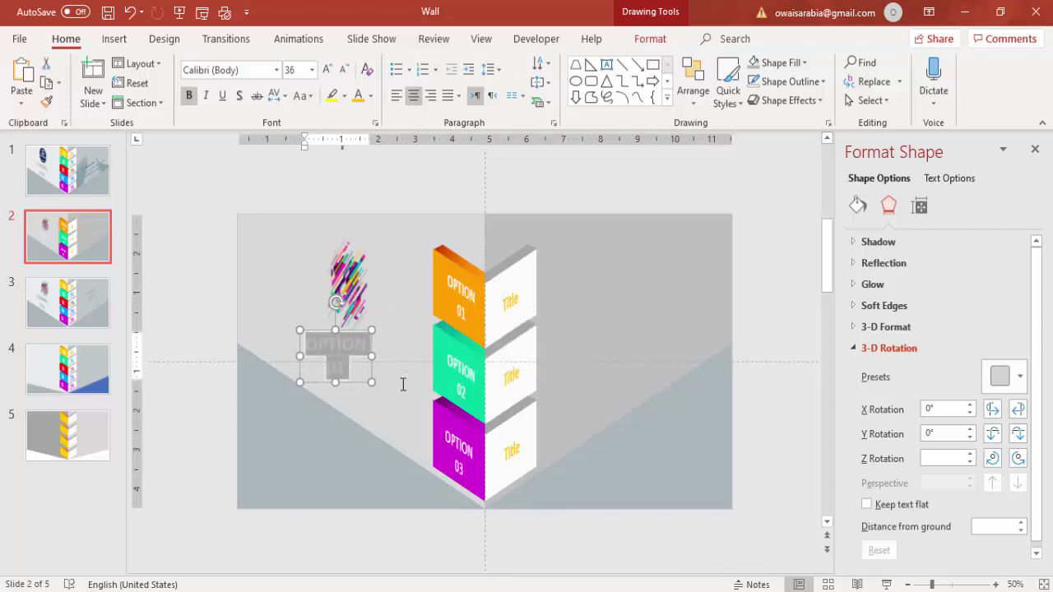
{"action": "type", "text": "COMPANY"}
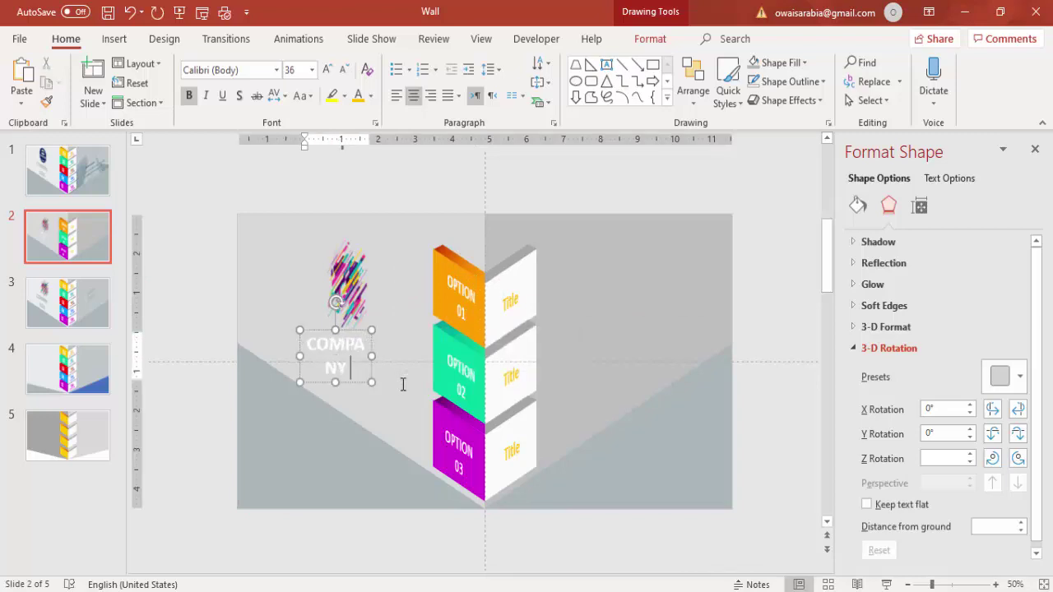
{"action": "type", "text": " NAME"}
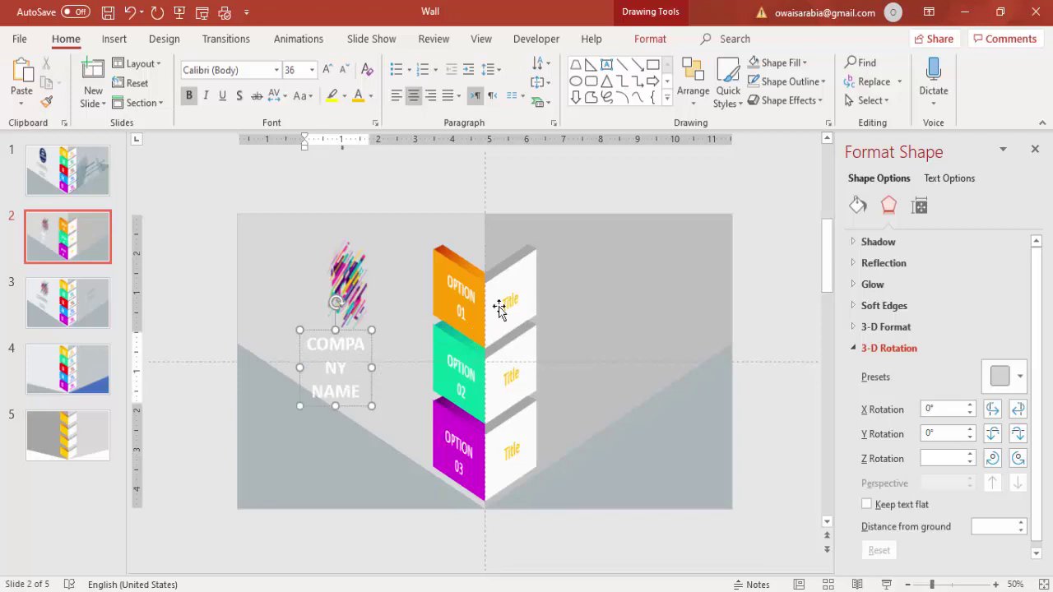
{"action": "left_click_drag", "start_coordinate": [372, 370], "coordinate": [398, 369]}
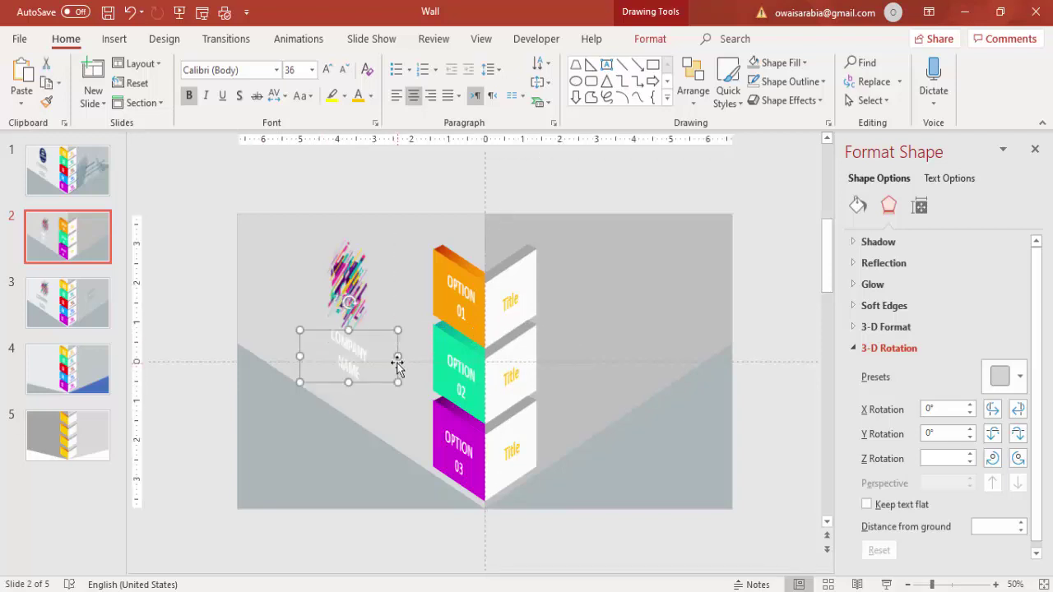
{"action": "left_click_drag", "start_coordinate": [383, 328], "coordinate": [377, 341]}
Make the COMPANY NAME text grey at 48 pt and place it just below the logo.
{"action": "left_click", "coordinate": [370, 95]}
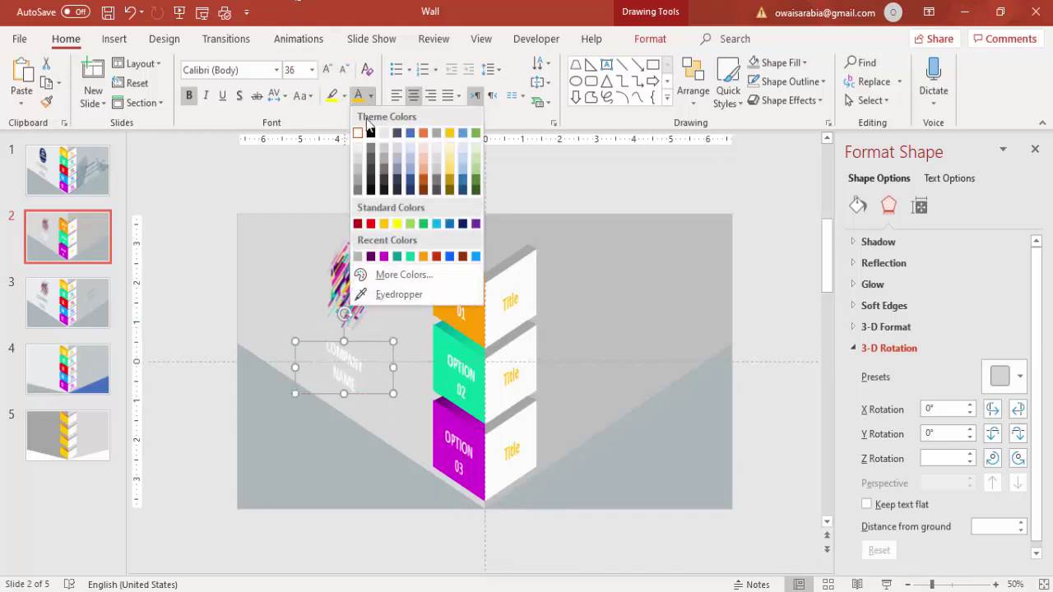
{"action": "left_click", "coordinate": [358, 186]}
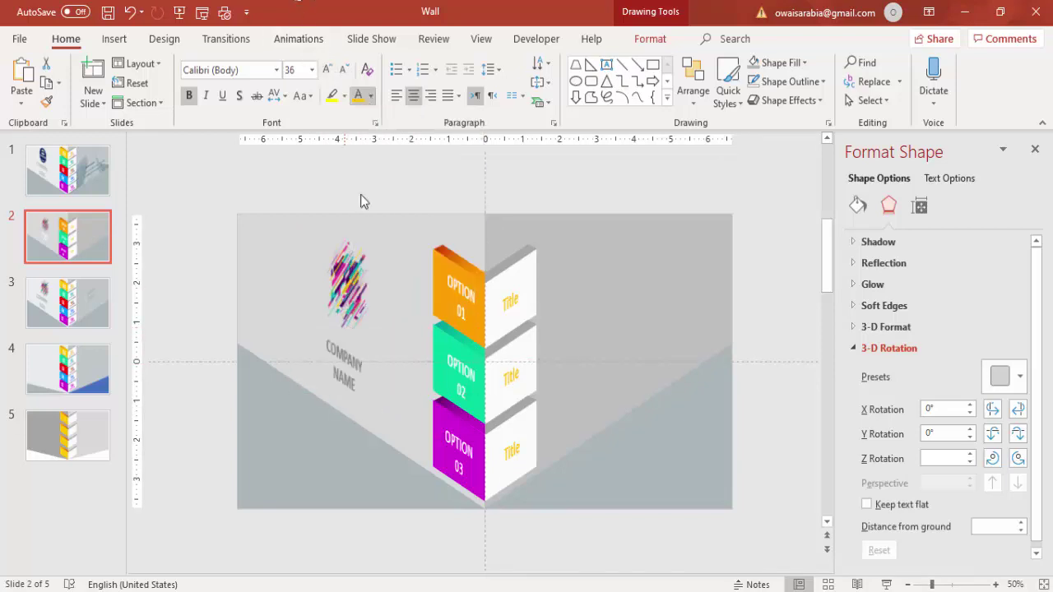
{"action": "left_click", "coordinate": [326, 70]}
{"action": "left_click", "coordinate": [327, 70]}
{"action": "left_click", "coordinate": [327, 70]}
{"action": "left_click_drag", "start_coordinate": [295, 393], "coordinate": [275, 392]}
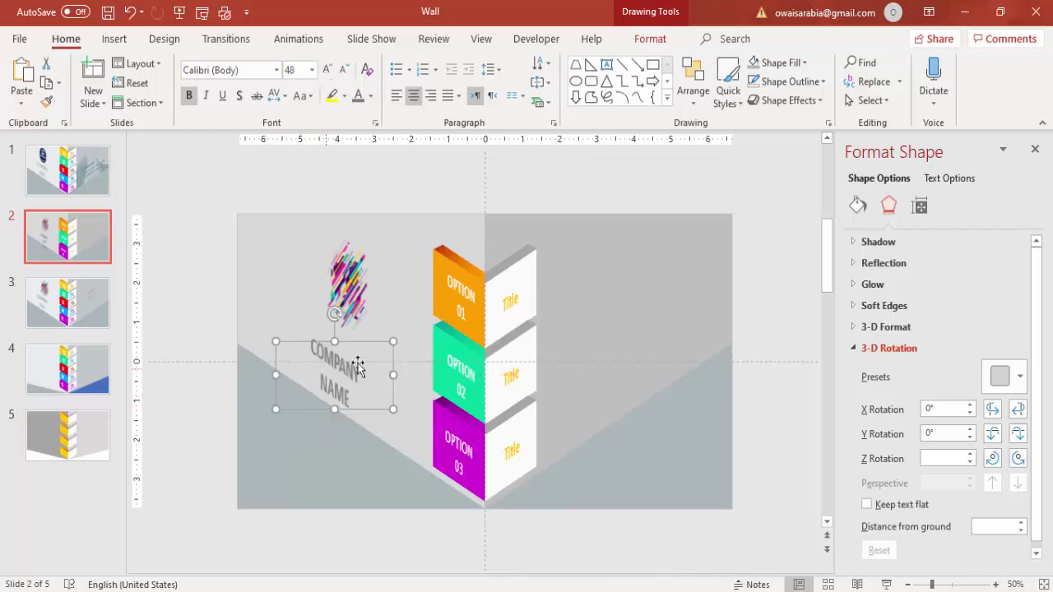